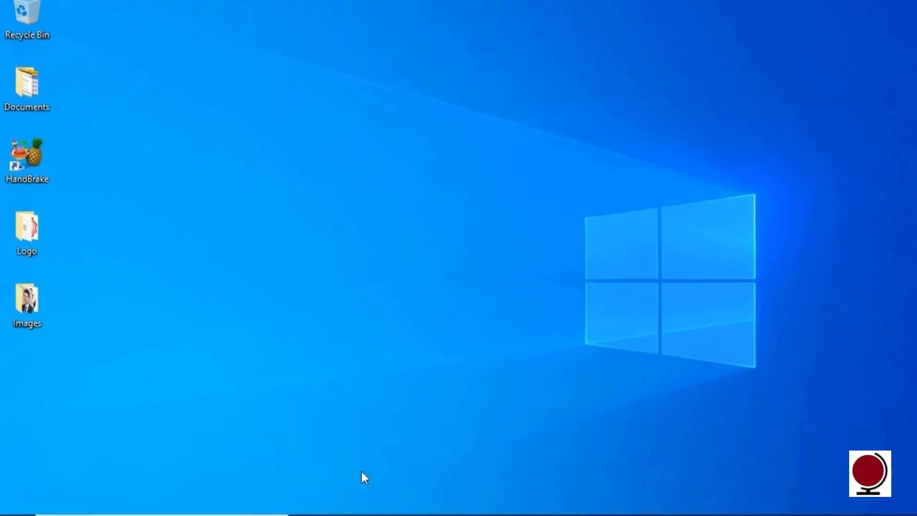
Reveal the auto-hidden taskbar and Start button with the Windows key.
key(super)
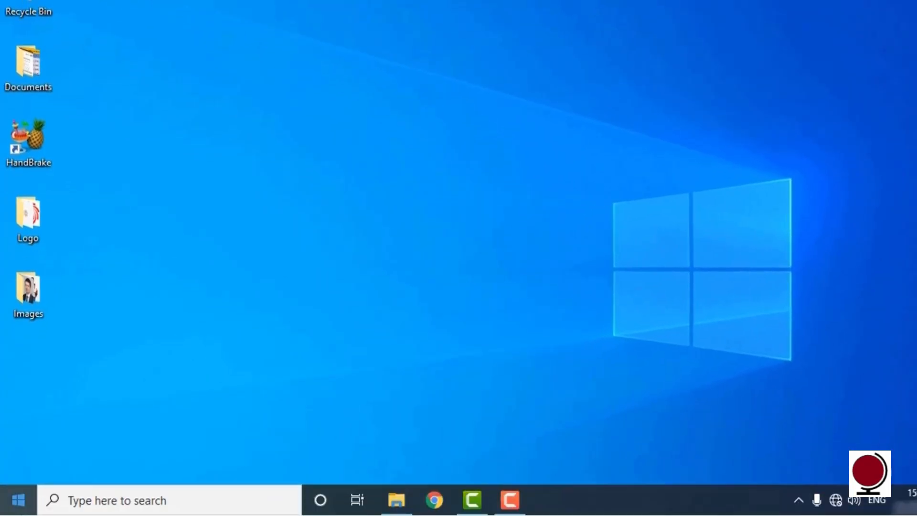
Launch Excel from the Start menu's app list, maximize it, and create blank workbook Book1.
click(21, 511)
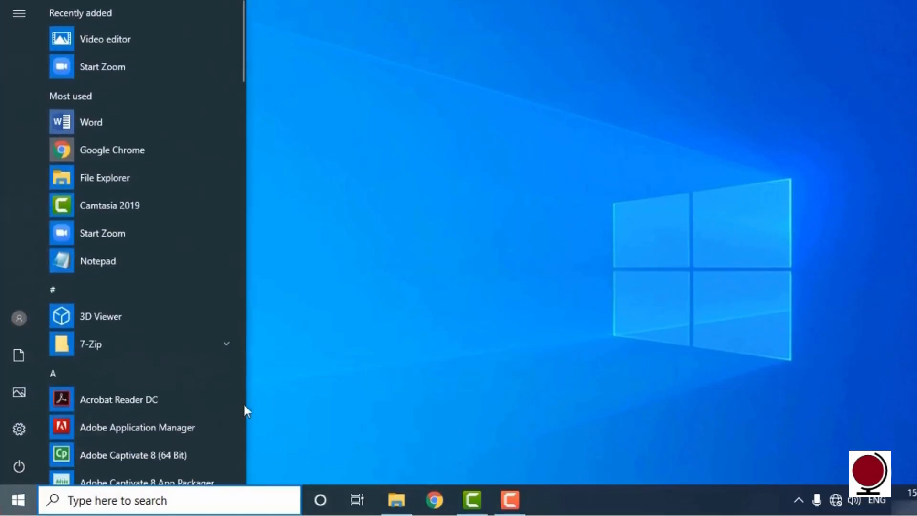
drag(243, 48, 249, 174)
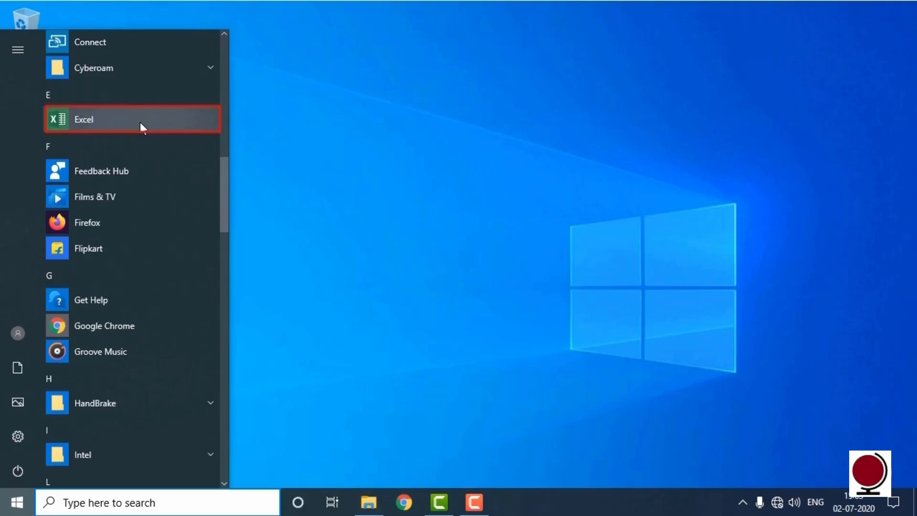
click(139, 122)
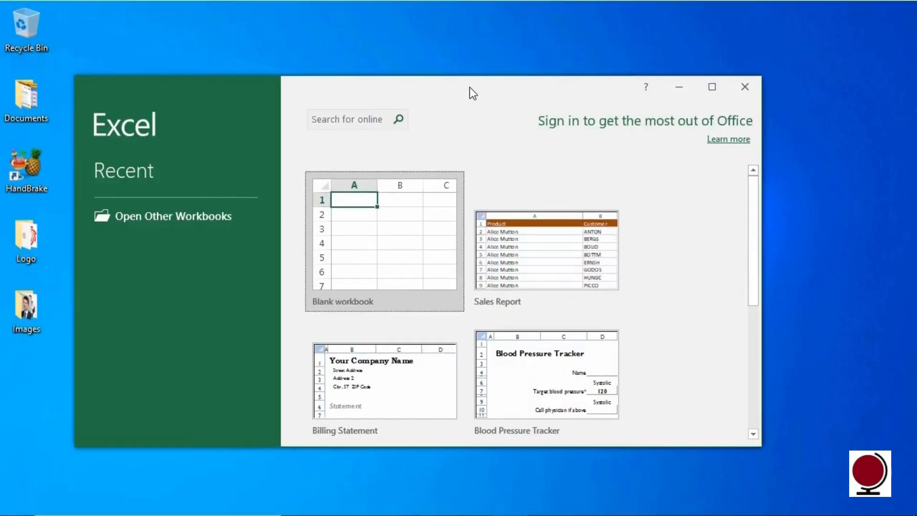
double_click(468, 86)
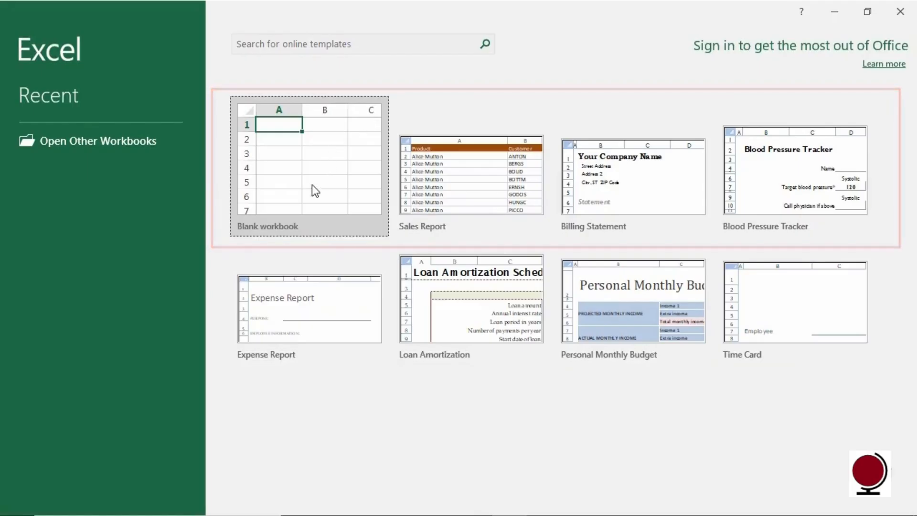
click(291, 232)
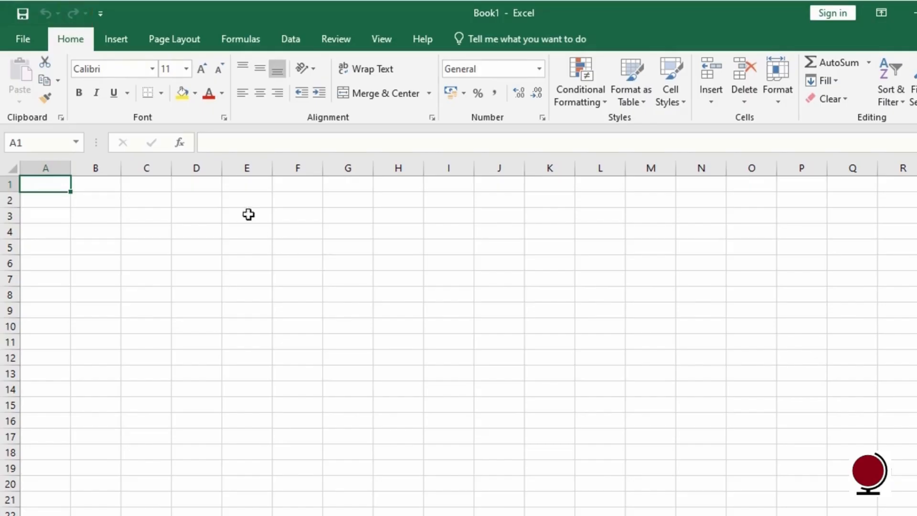
click(101, 15)
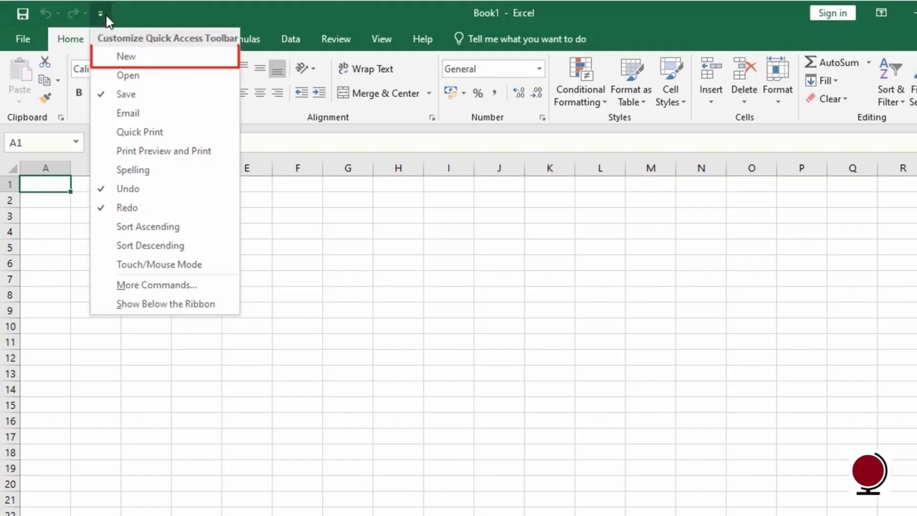
click(160, 57)
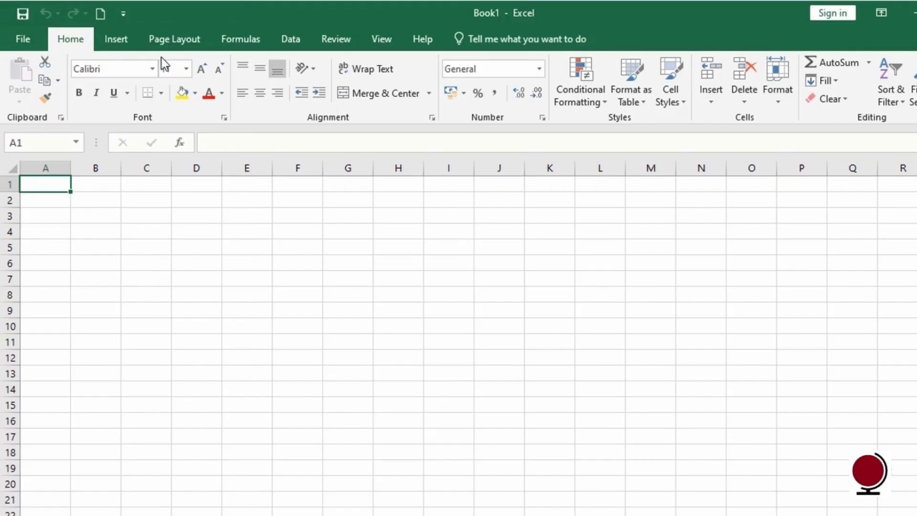
click(127, 16)
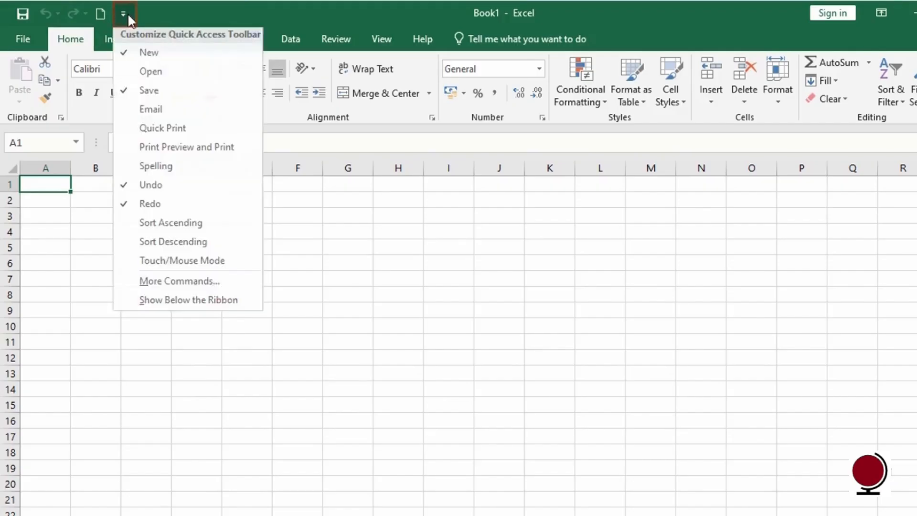
click(126, 59)
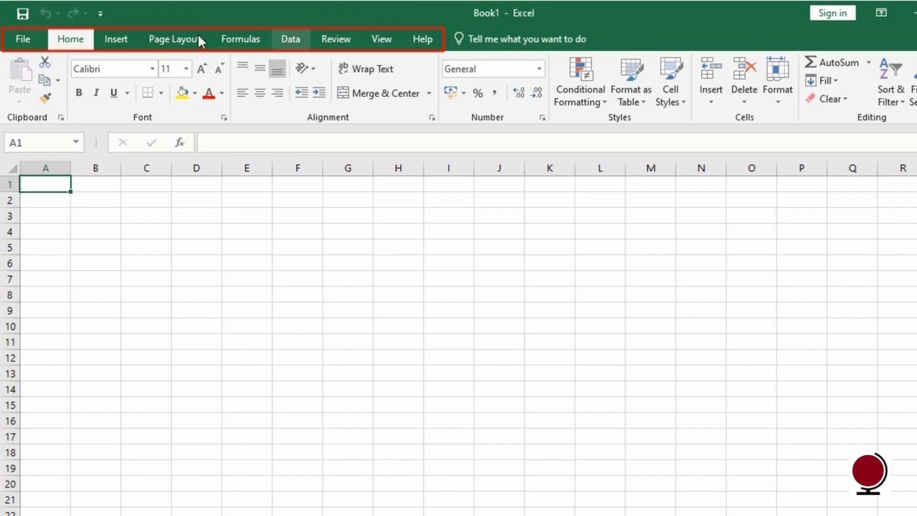
click(117, 41)
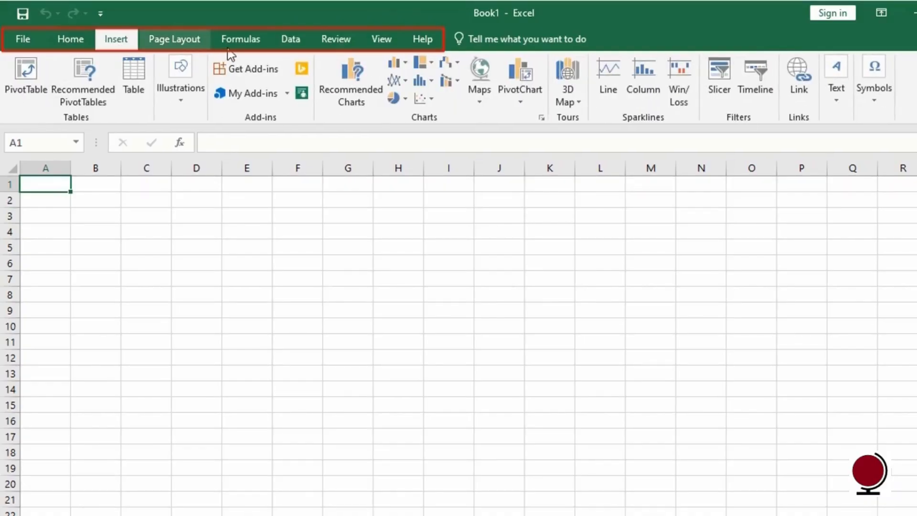
click(208, 44)
click(227, 45)
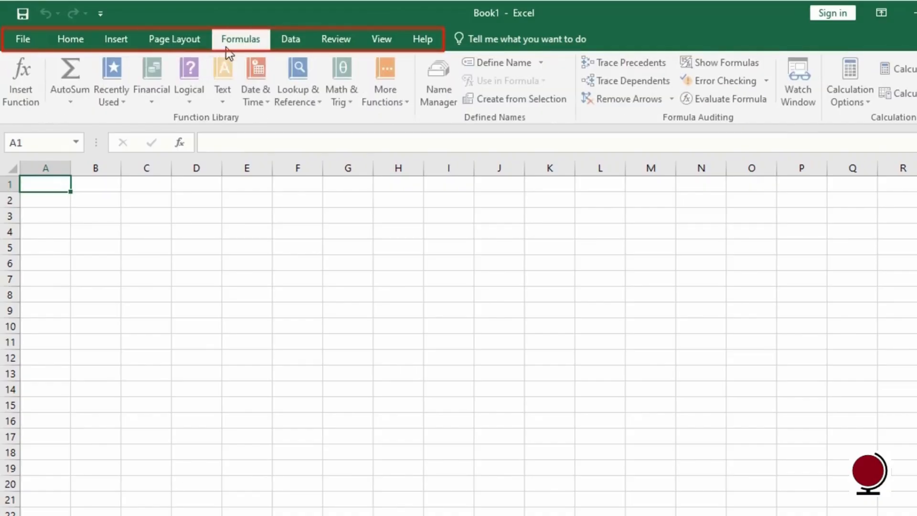
click(287, 45)
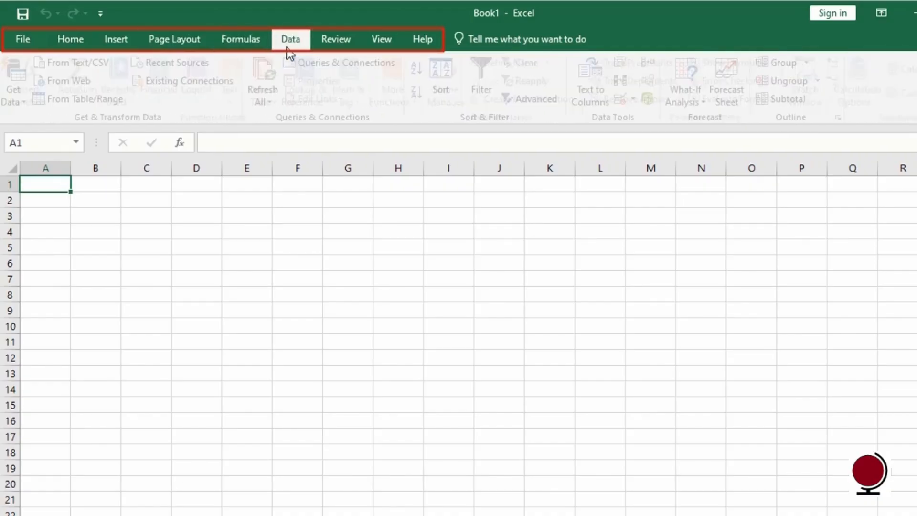
click(339, 47)
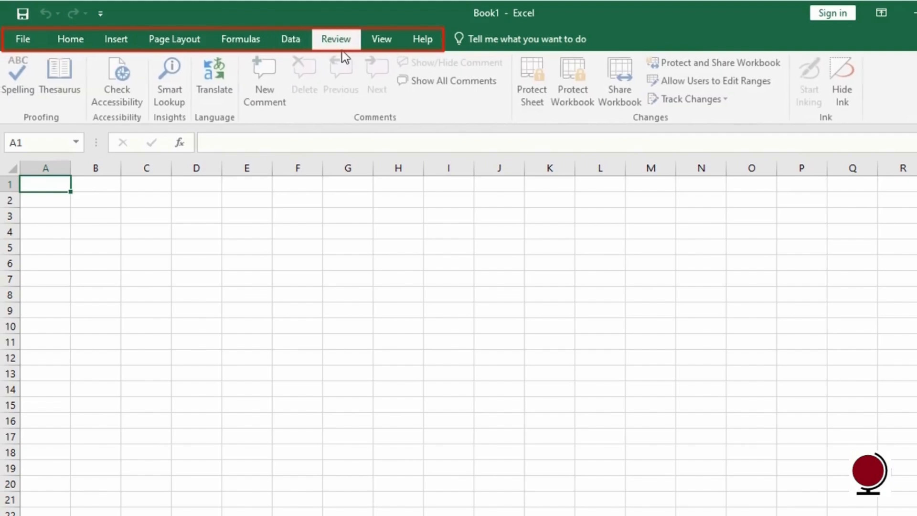
click(375, 47)
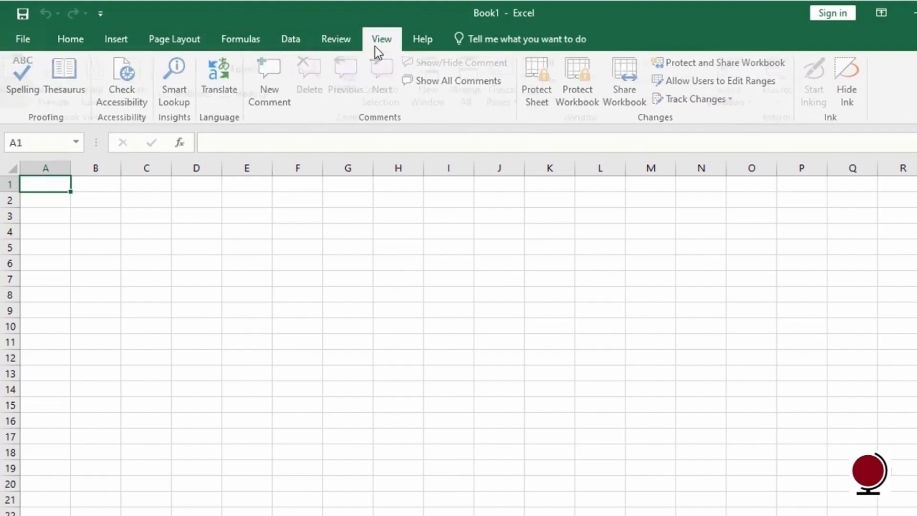
click(426, 46)
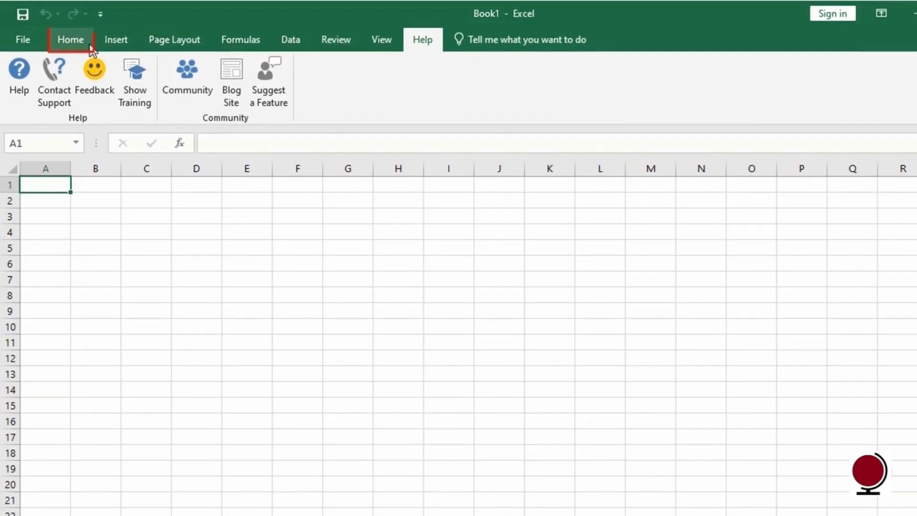
click(89, 45)
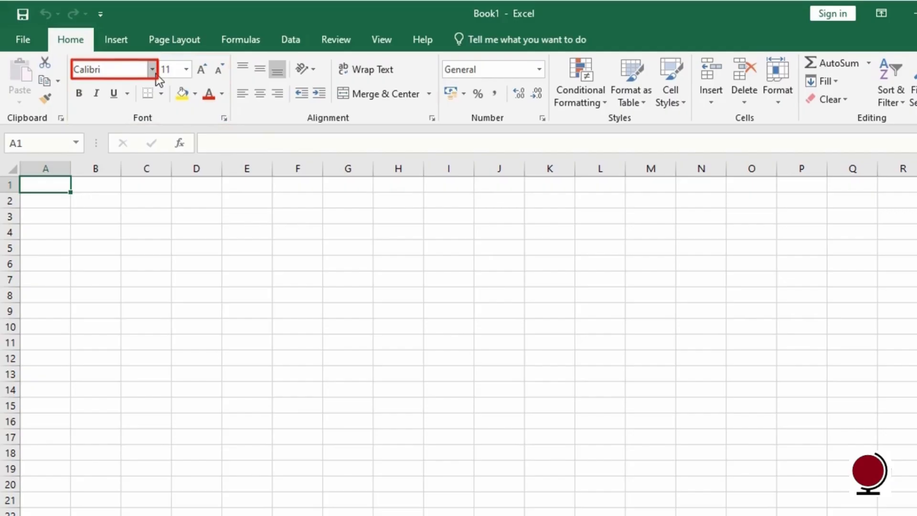
Browse the Font name list without changing the font, then go to the Insert ribbon.
click(156, 75)
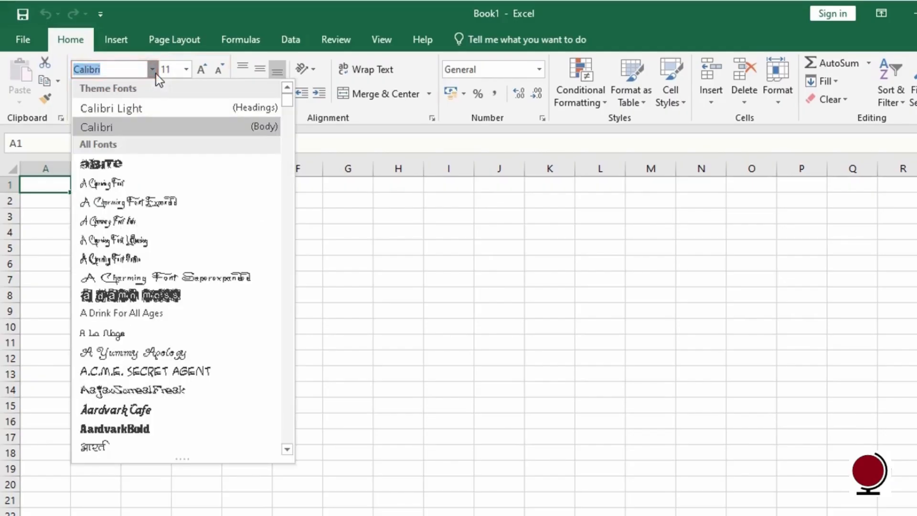
click(156, 75)
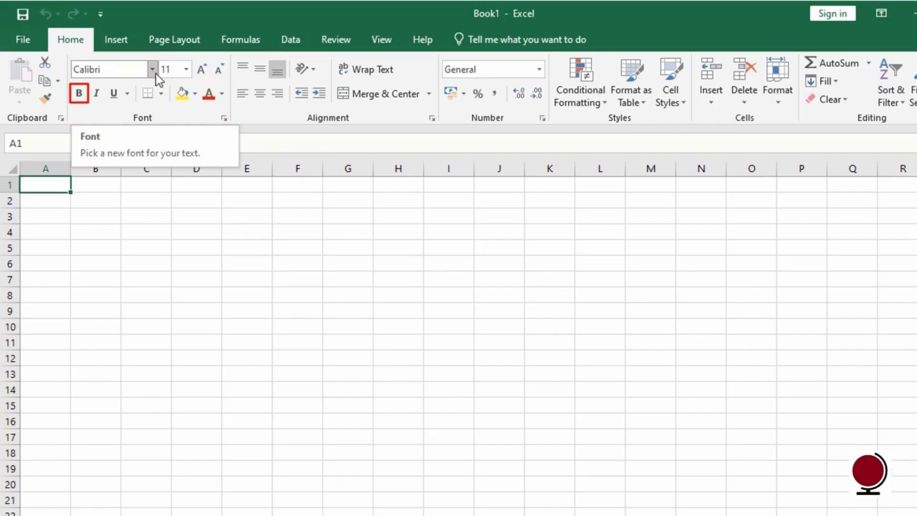
click(133, 48)
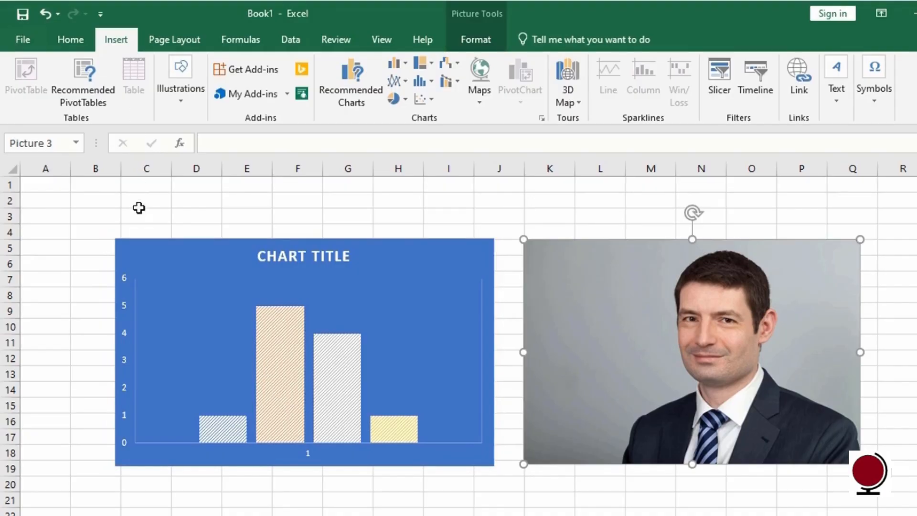
Review the chart's Design and Format tools and the photo's Picture Format tools, then return to Home.
click(141, 251)
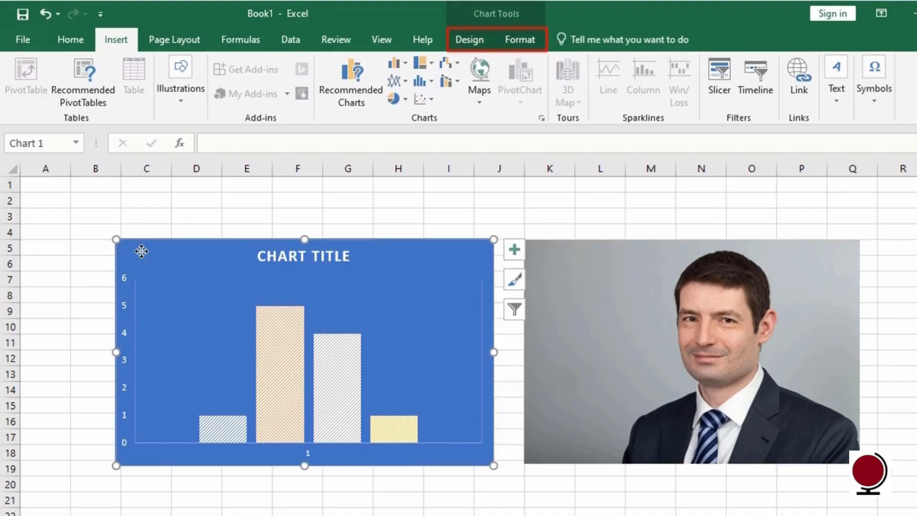
click(476, 46)
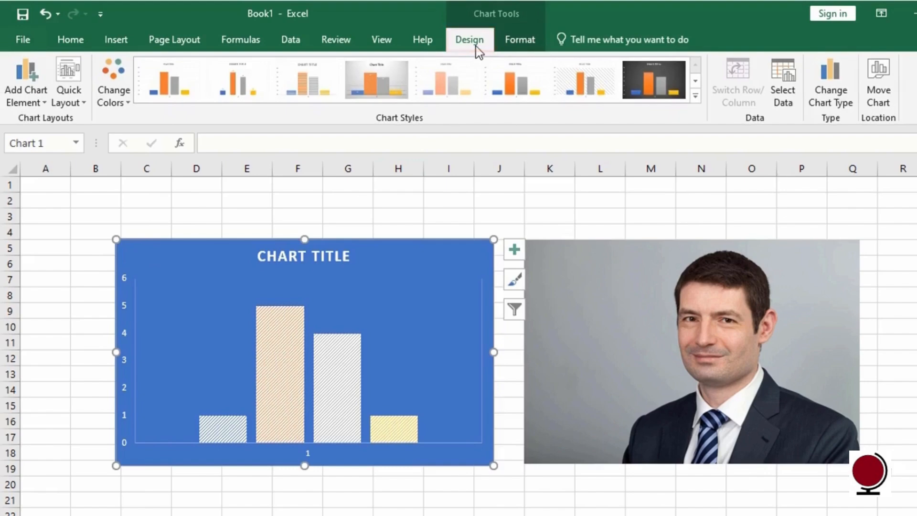
click(524, 48)
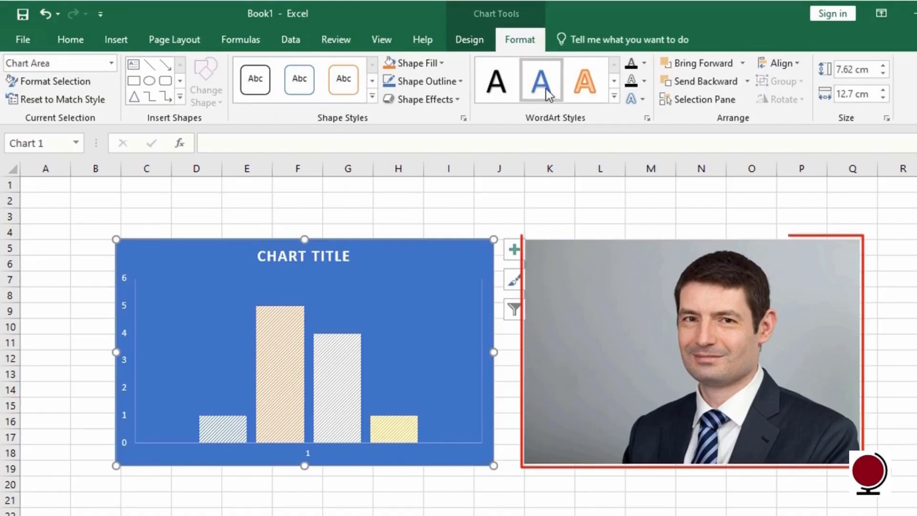
click(581, 248)
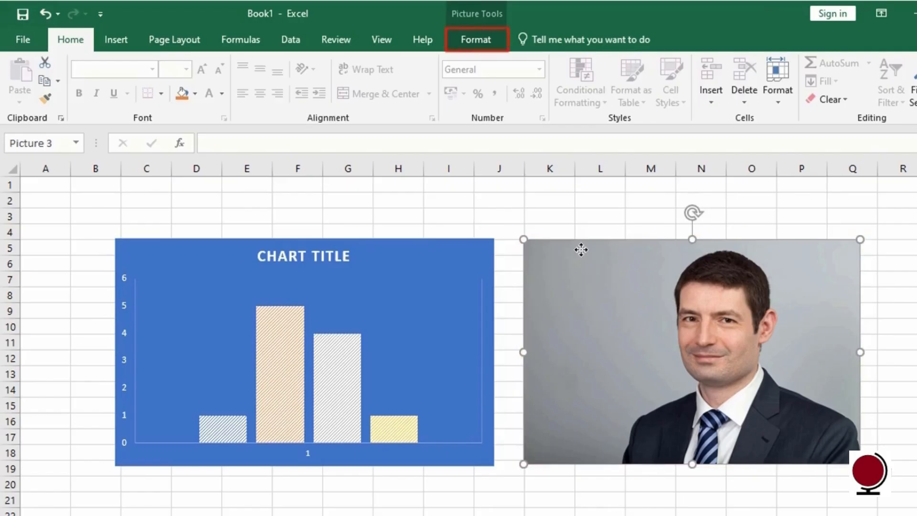
click(500, 41)
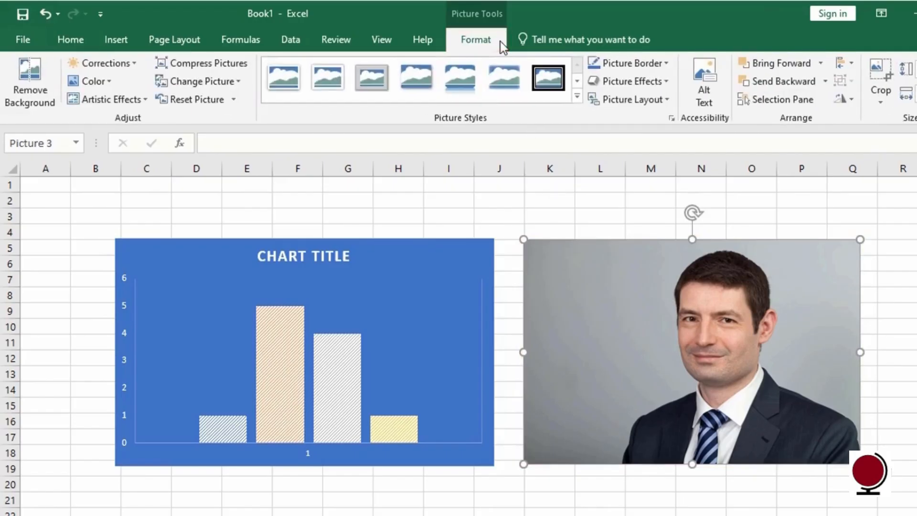
click(90, 46)
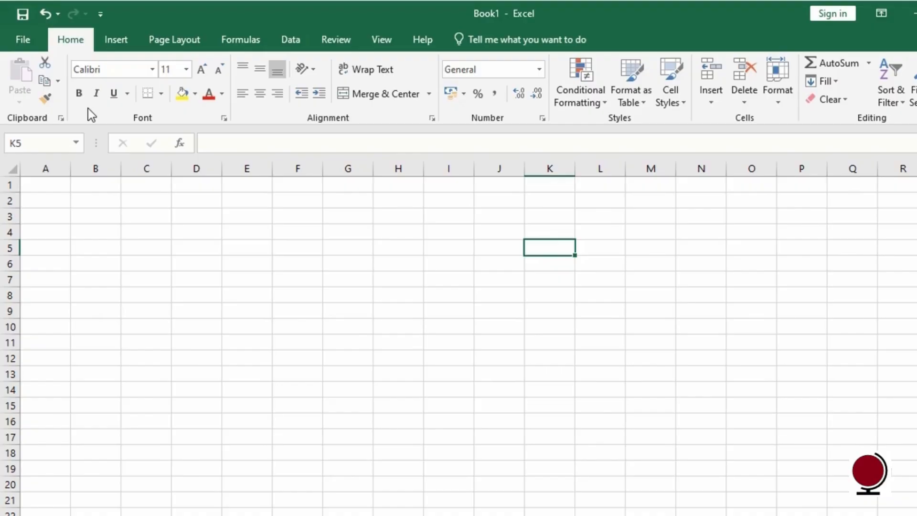
key(alt)
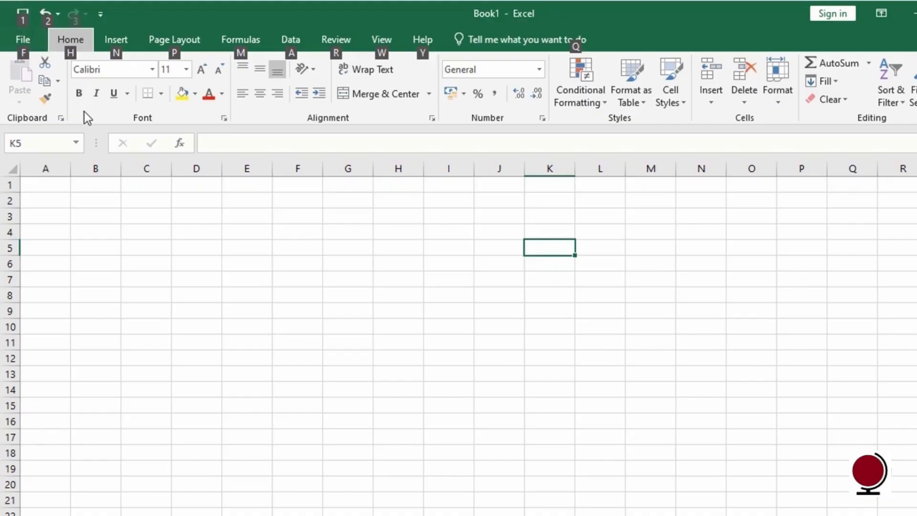
key(n)
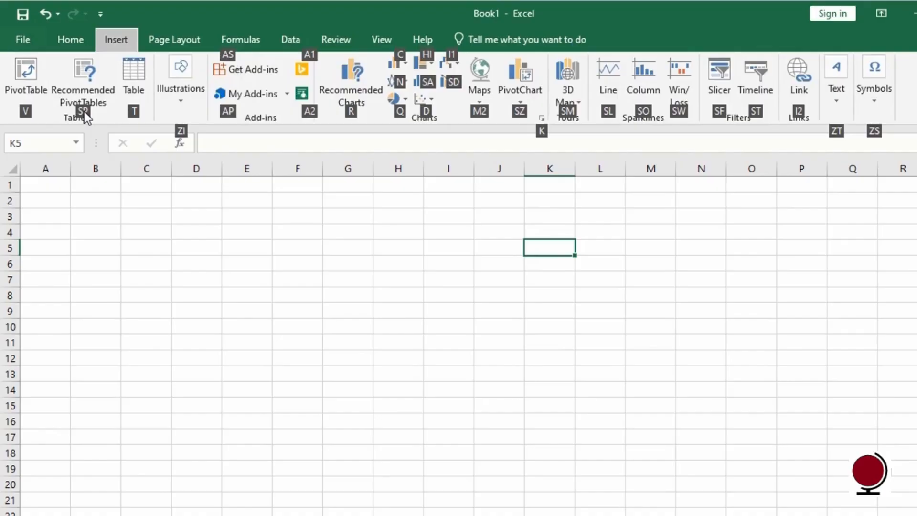
key(alt)
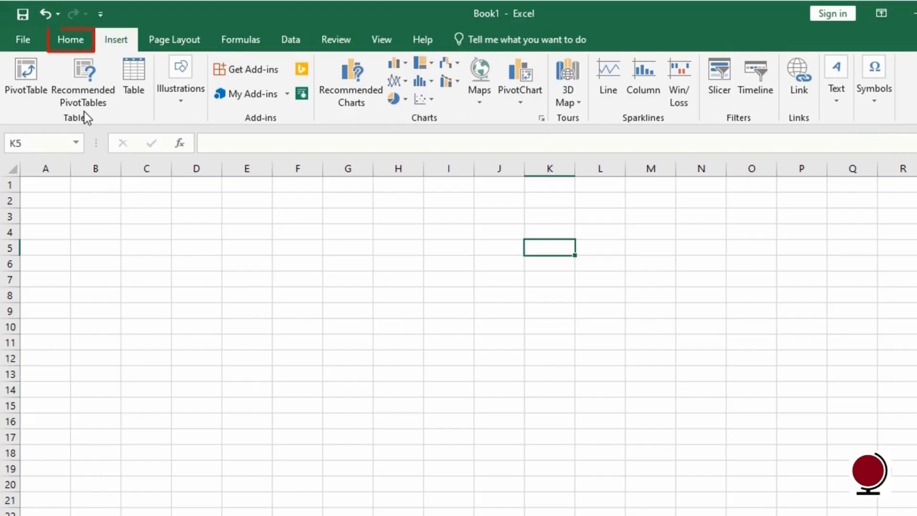
click(87, 47)
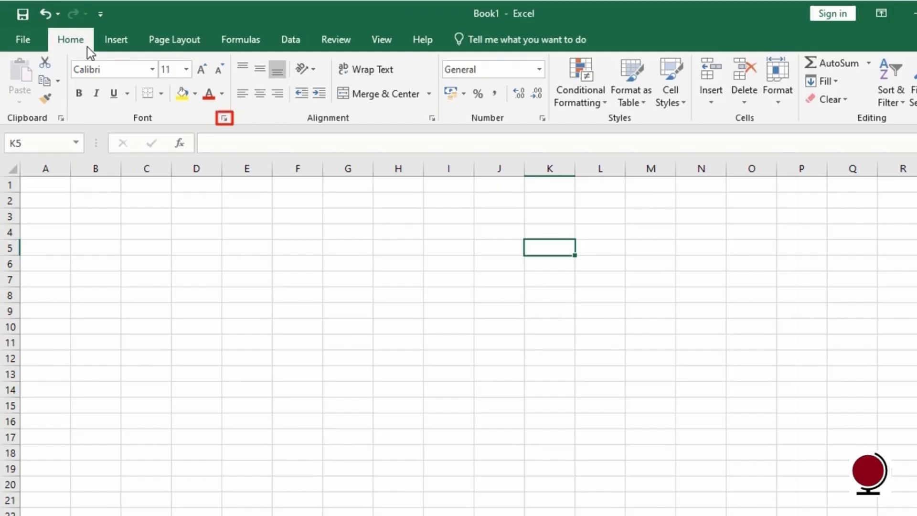
click(224, 118)
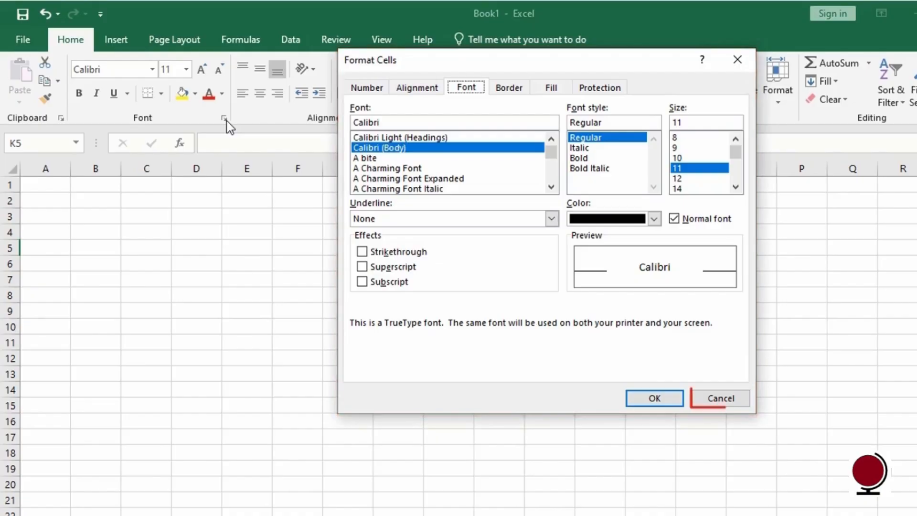
click(713, 397)
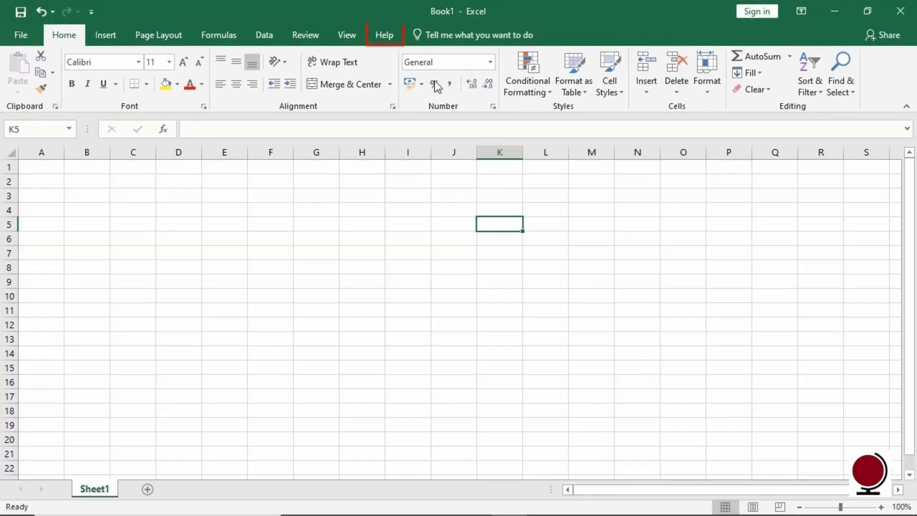
Search Help for 'create chart', close the results, and open the contact-support form.
click(385, 36)
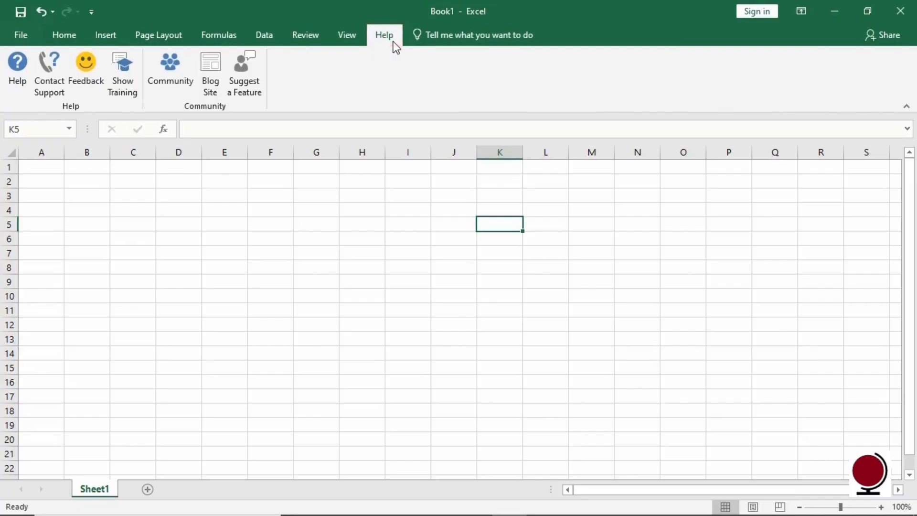
click(21, 95)
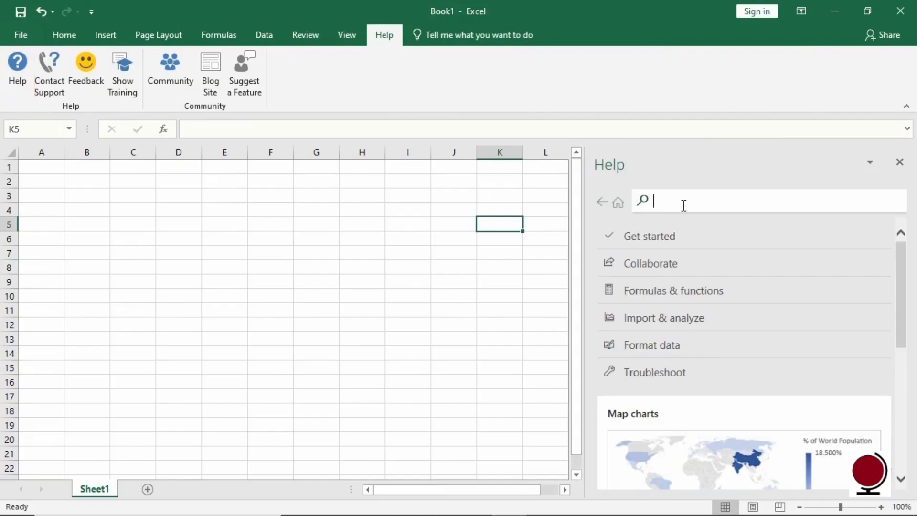
text(create ch)
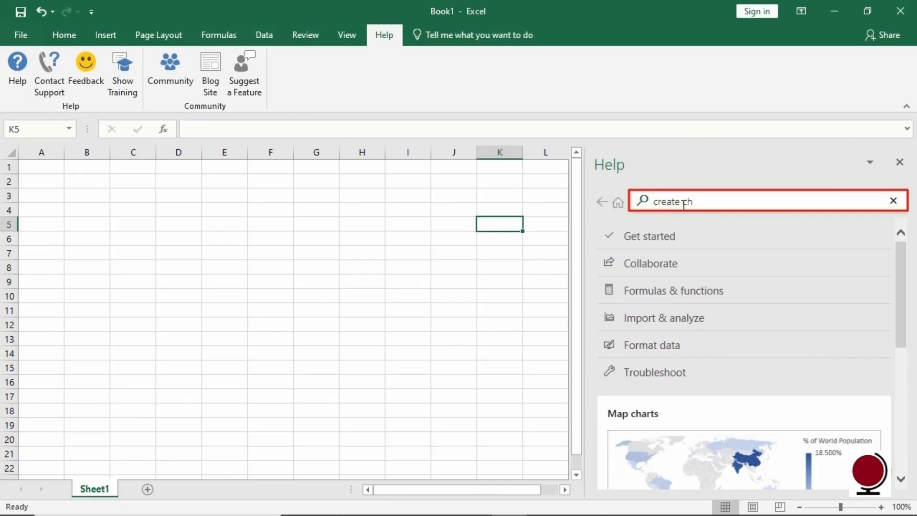
text(art)
click(692, 221)
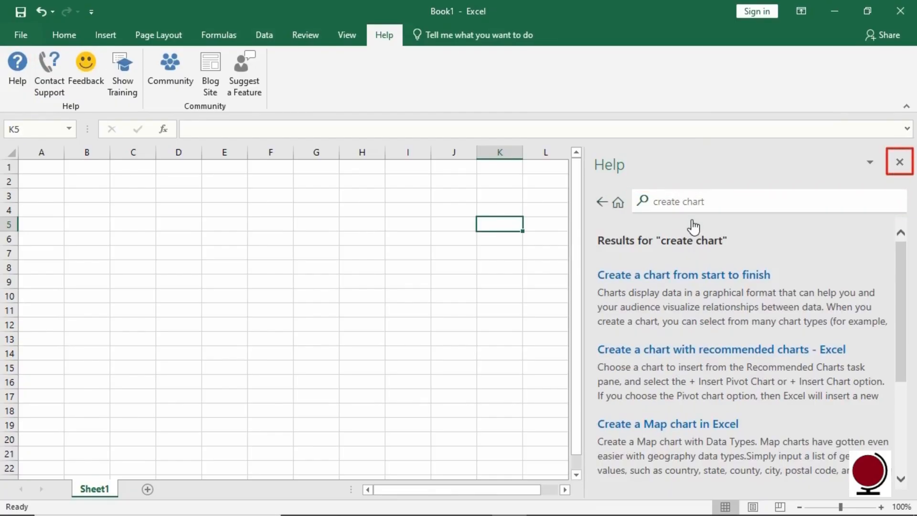
click(899, 163)
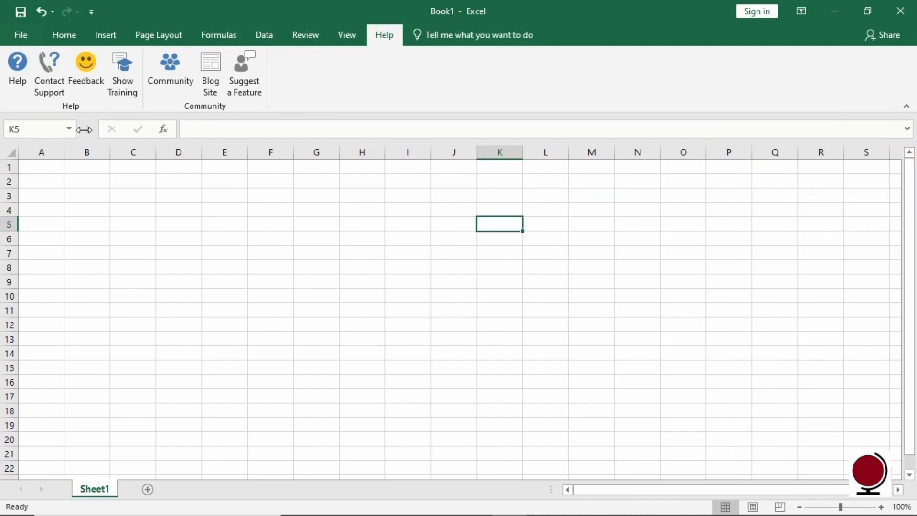
click(50, 88)
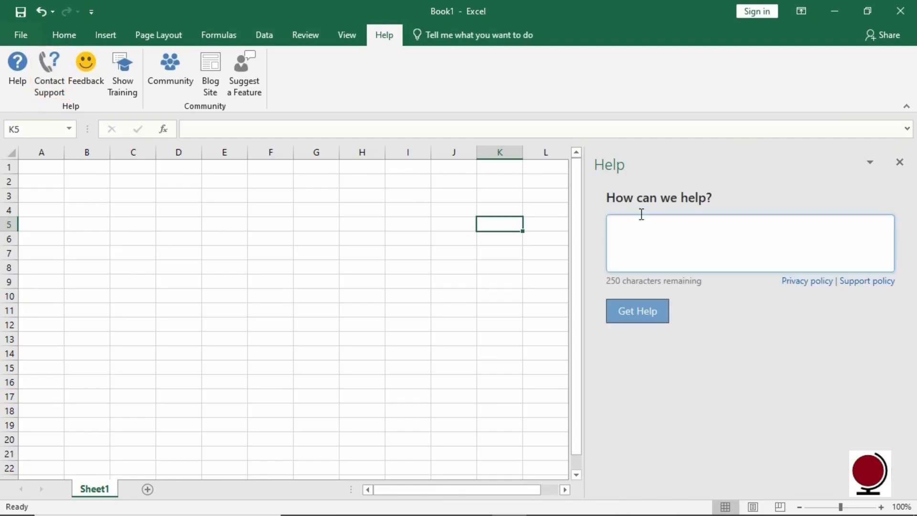
text(un)
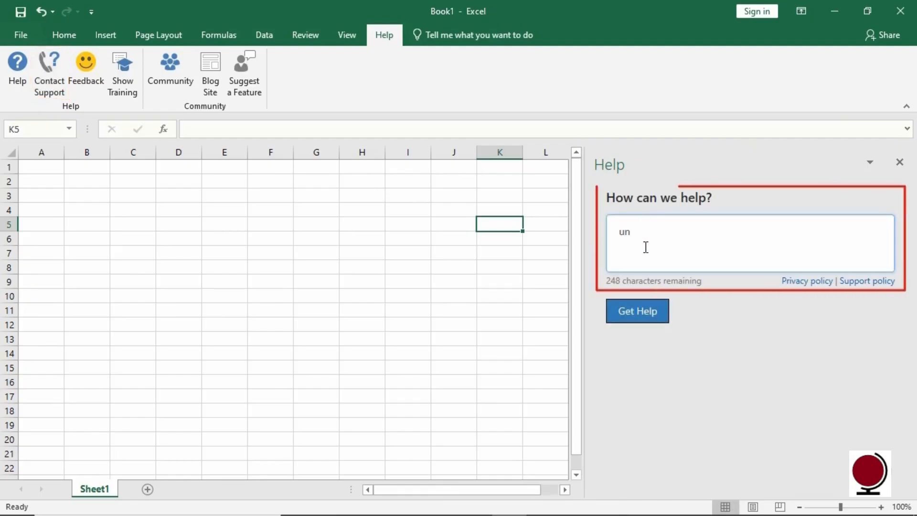
text(able to save)
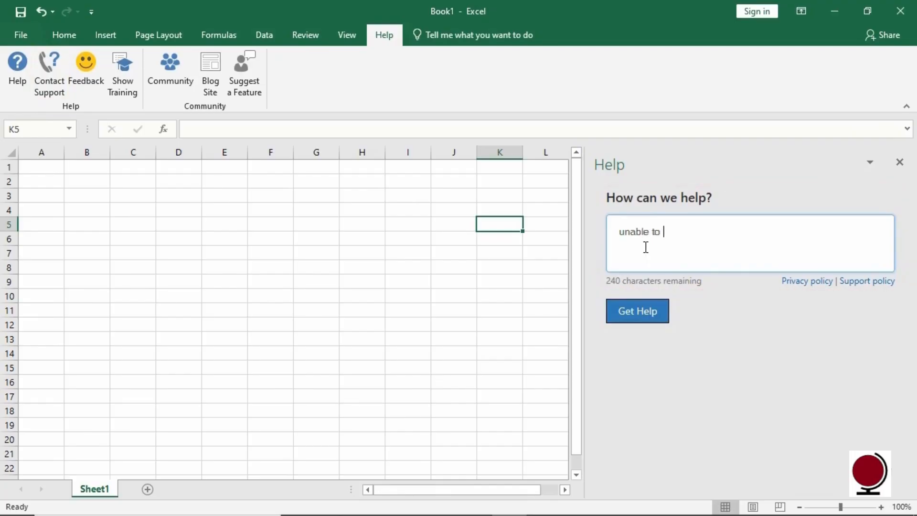
click(657, 323)
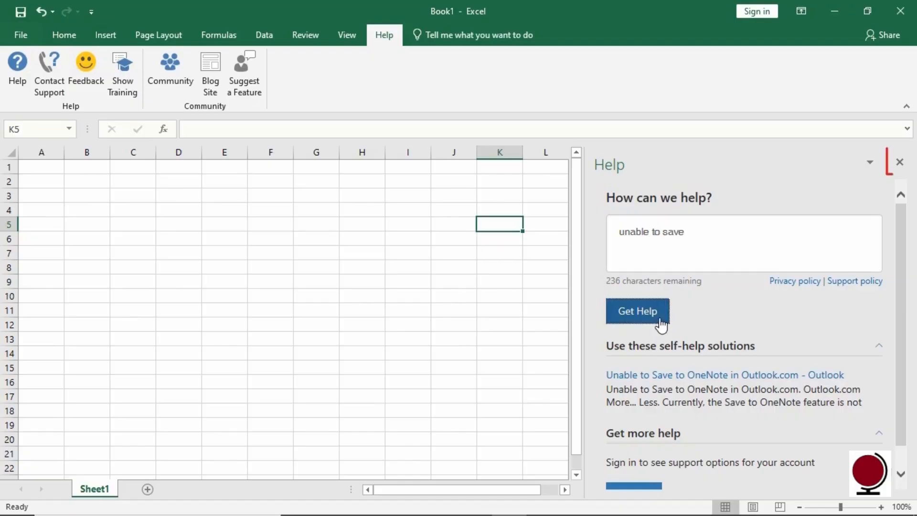
click(899, 162)
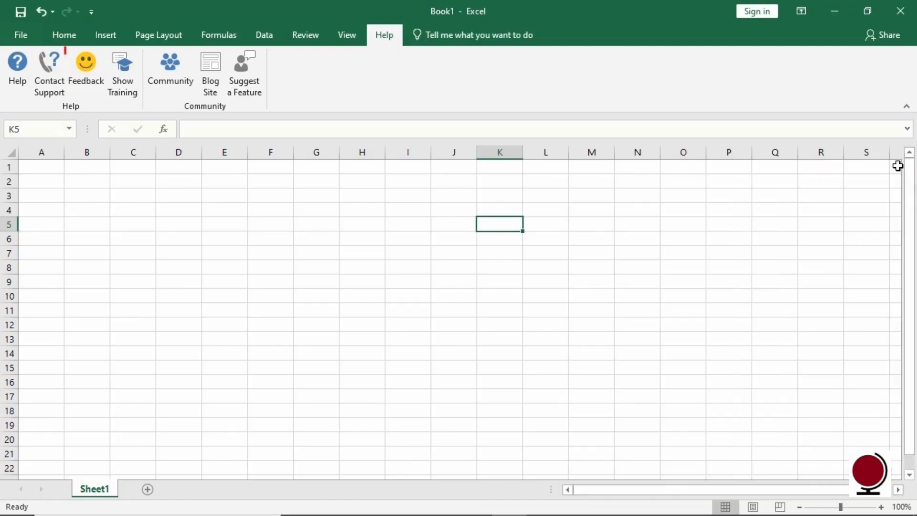
click(94, 95)
click(134, 88)
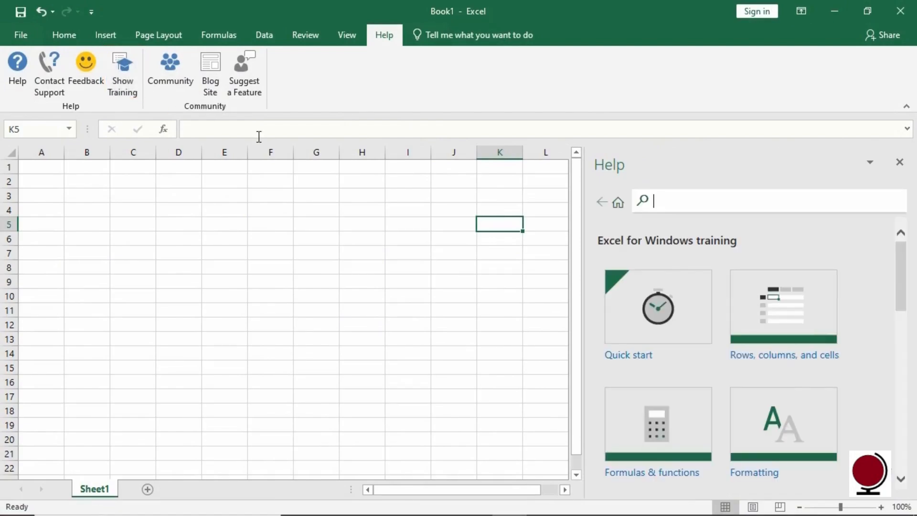
drag(902, 266, 901, 329)
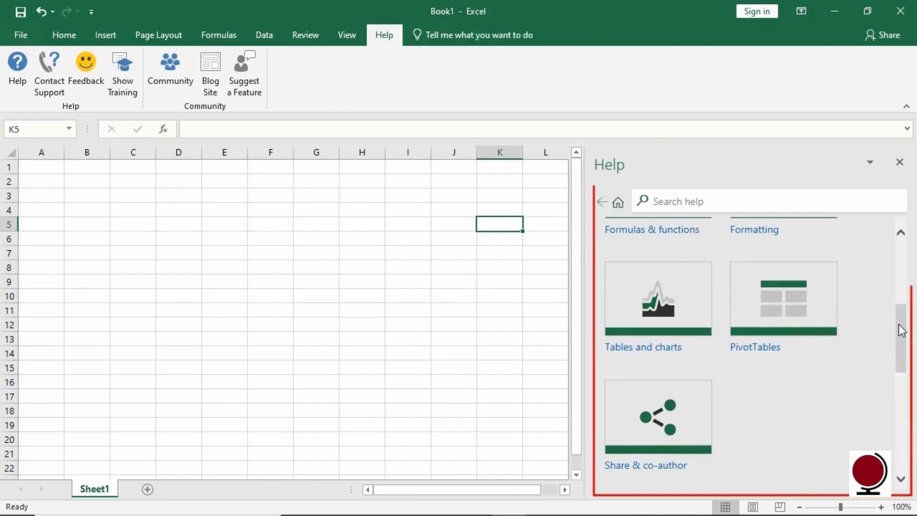
click(901, 163)
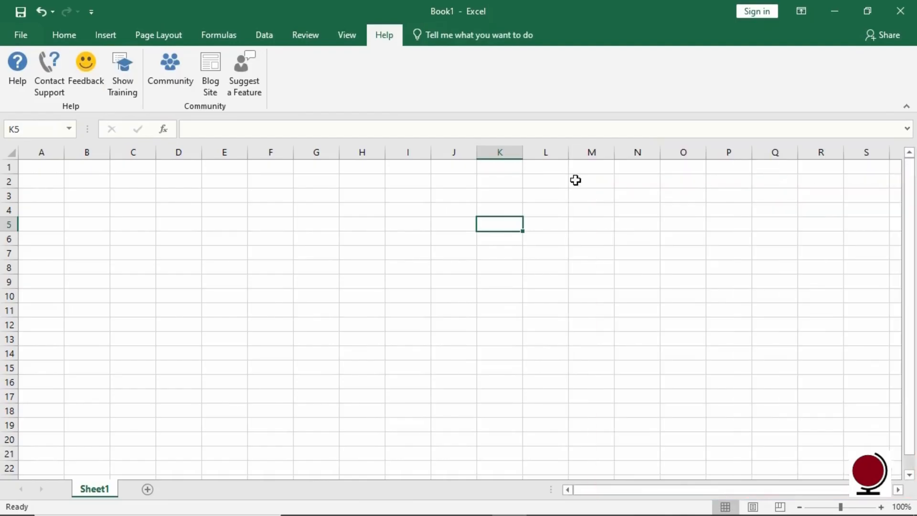
click(184, 95)
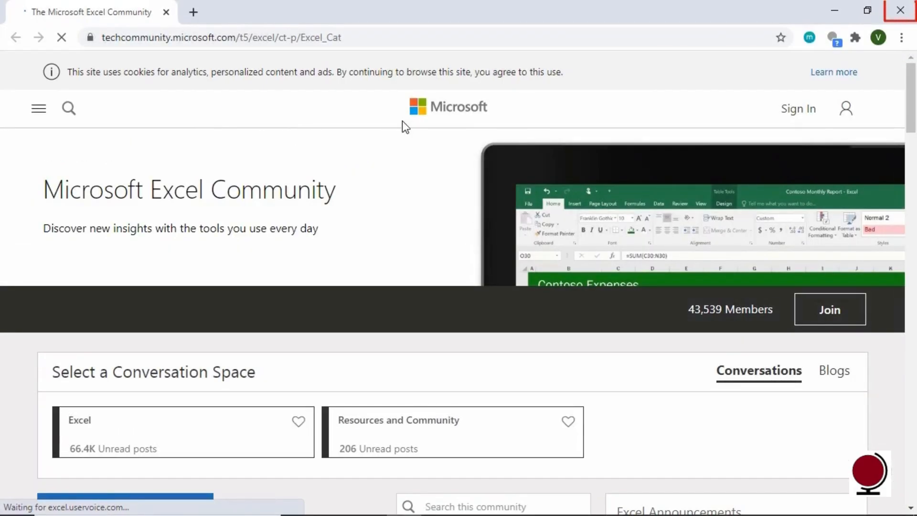
click(909, 9)
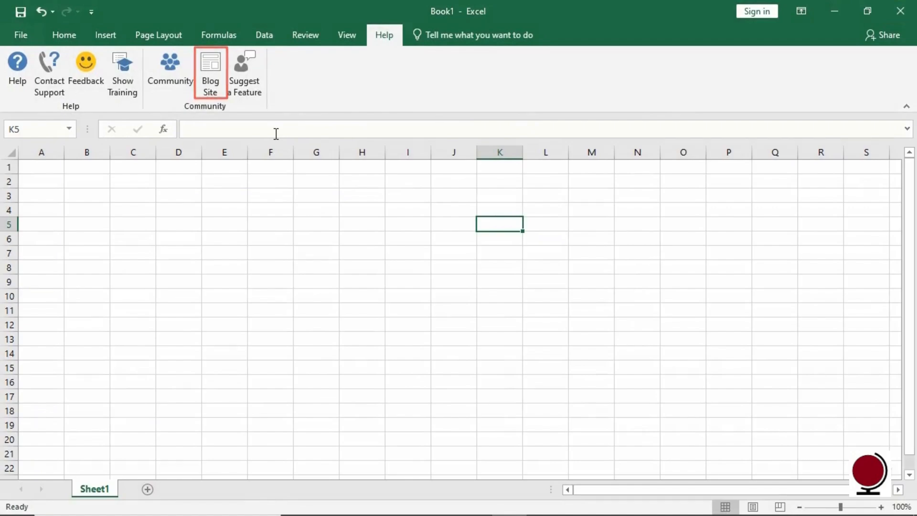
click(218, 91)
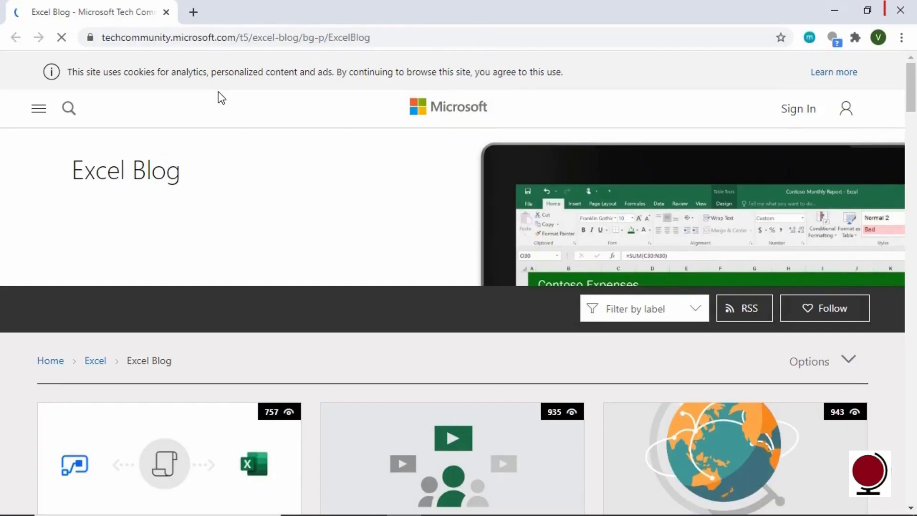
click(898, 18)
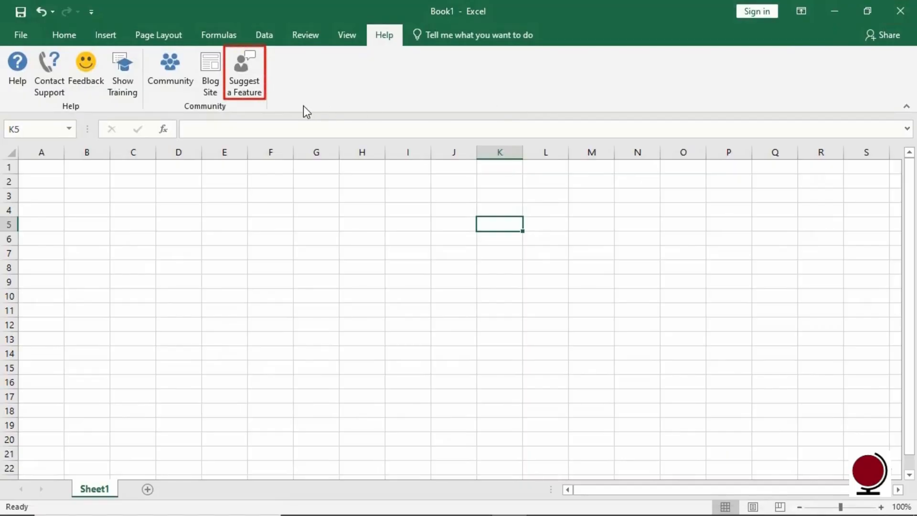
click(251, 95)
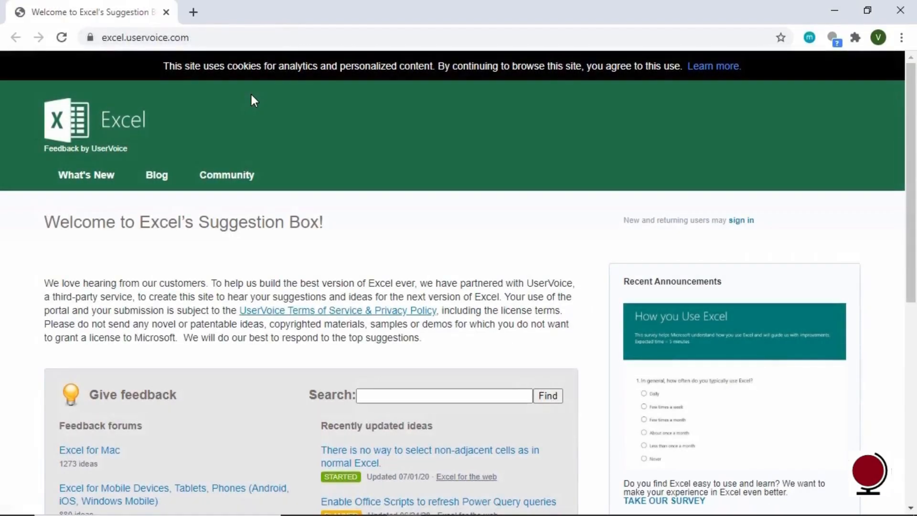
click(899, 10)
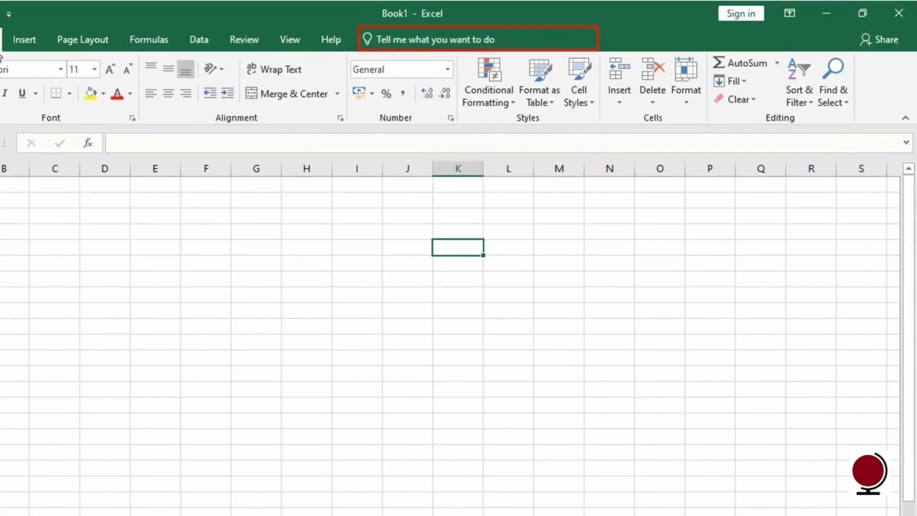
Open Insert Picture via a command search for 'insert picture', then cancel without adding an image.
click(431, 46)
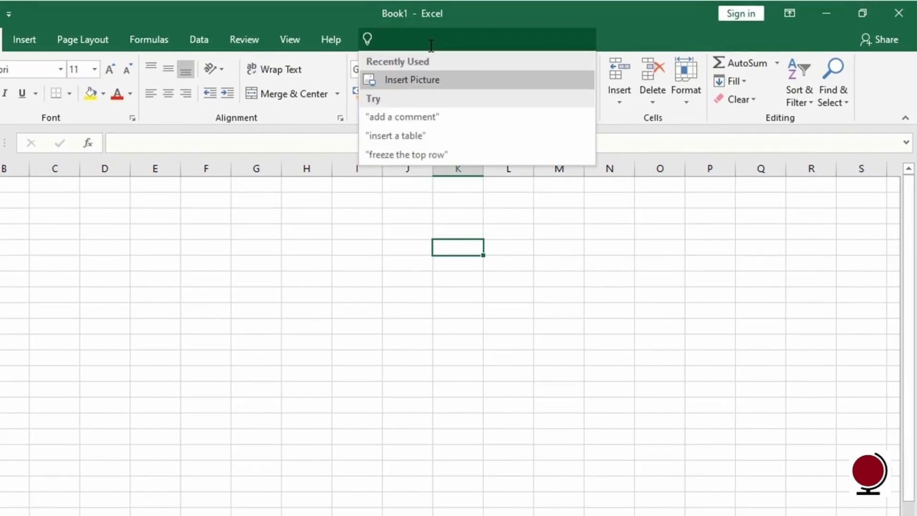
text(insert picture)
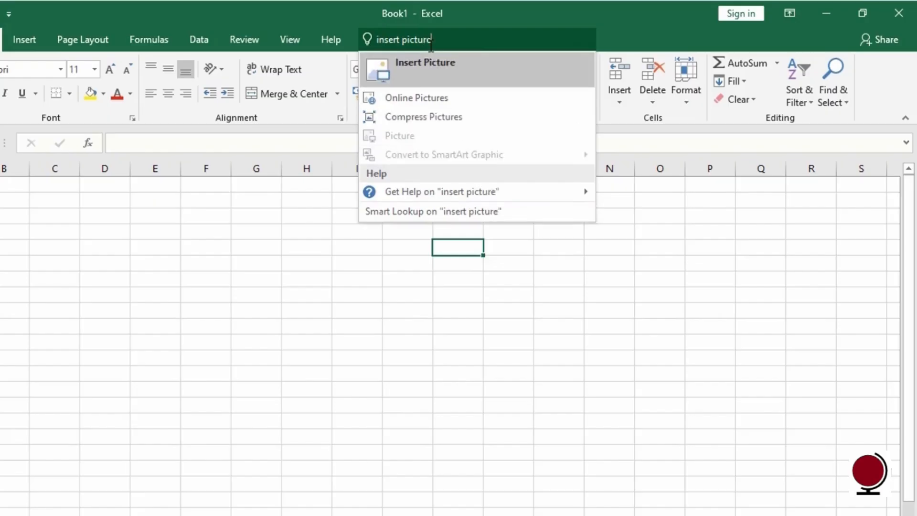
key(Return)
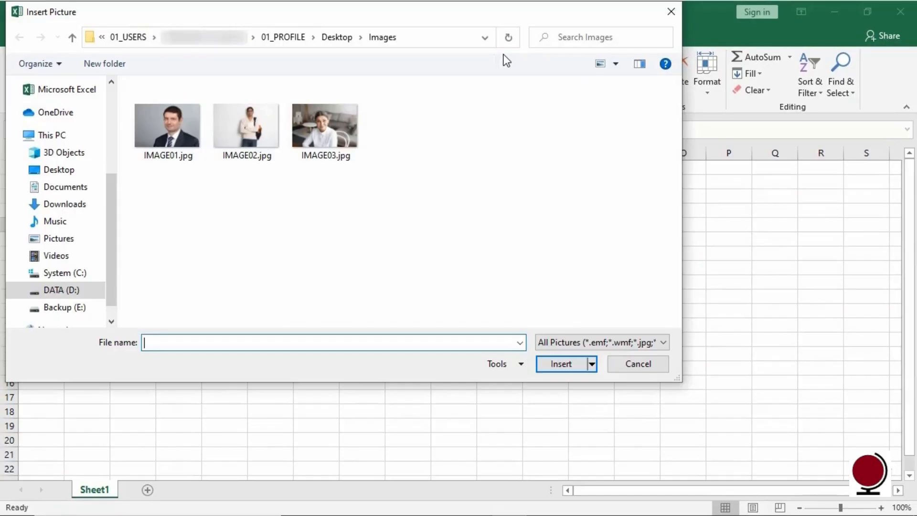
click(647, 362)
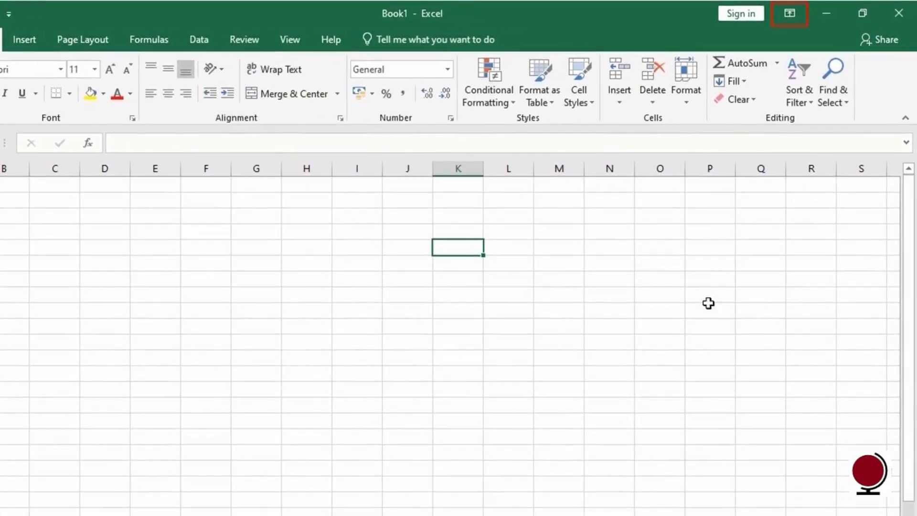
click(796, 21)
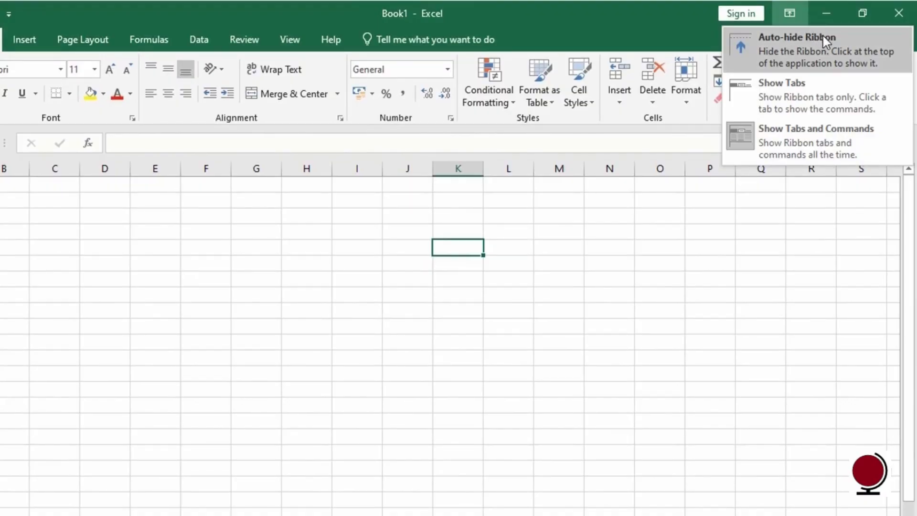
click(846, 43)
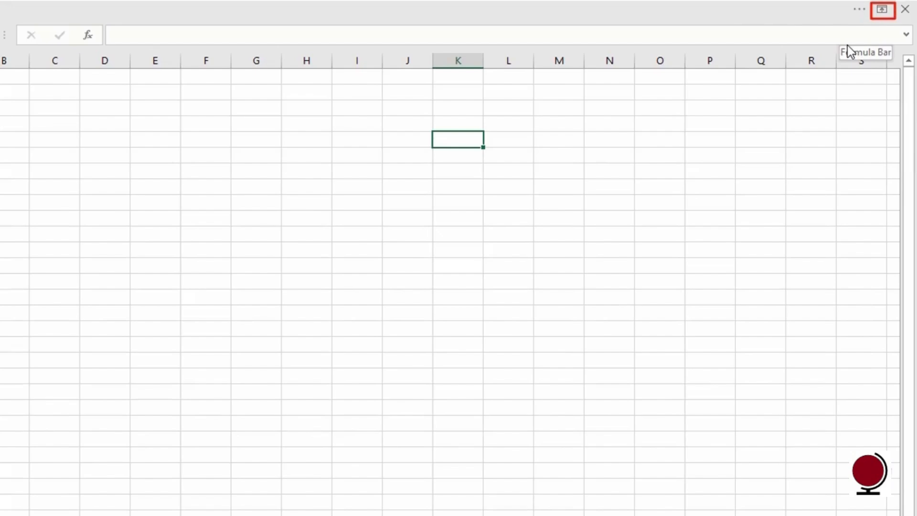
click(884, 14)
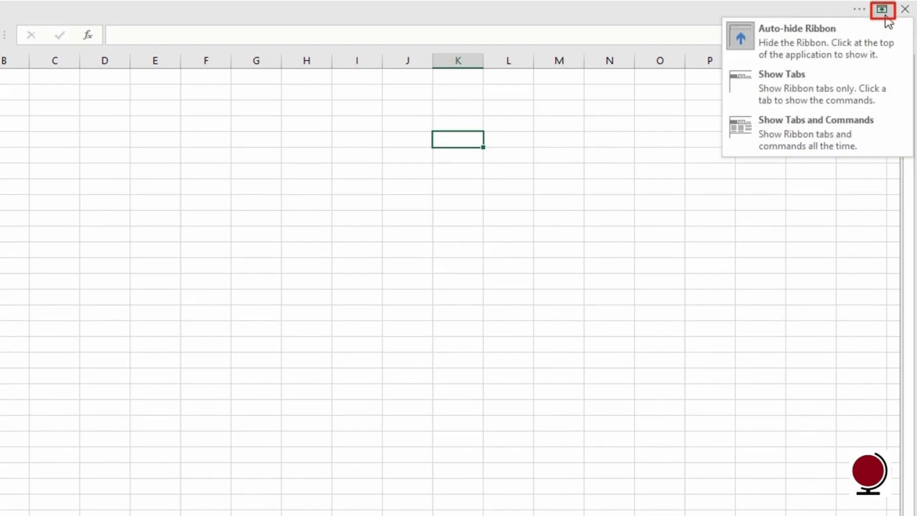
click(876, 74)
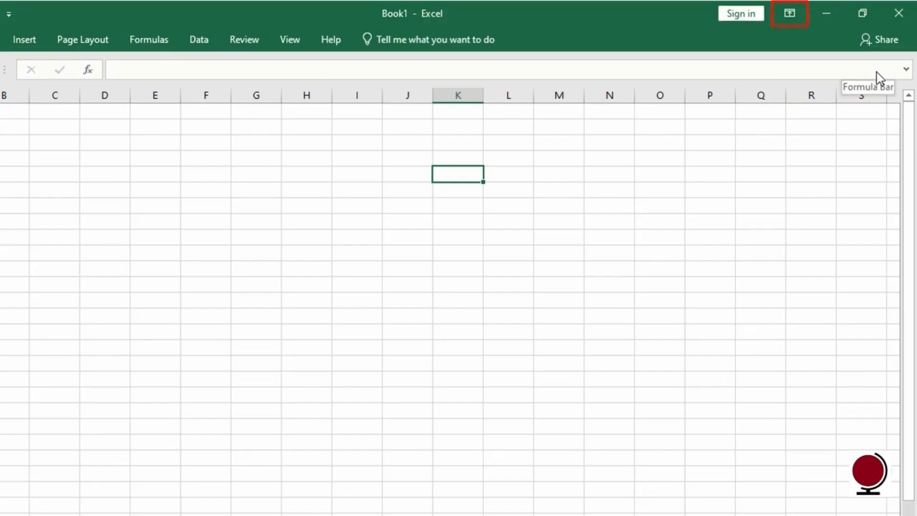
click(795, 17)
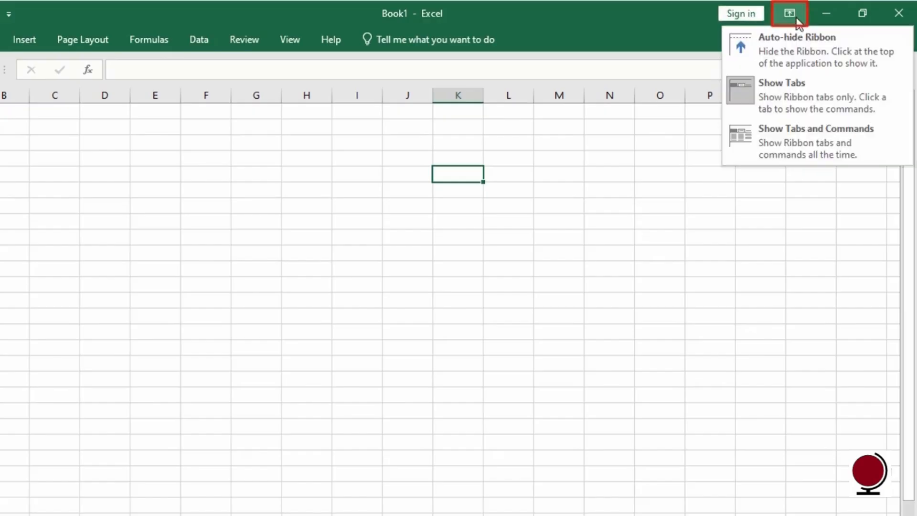
click(863, 144)
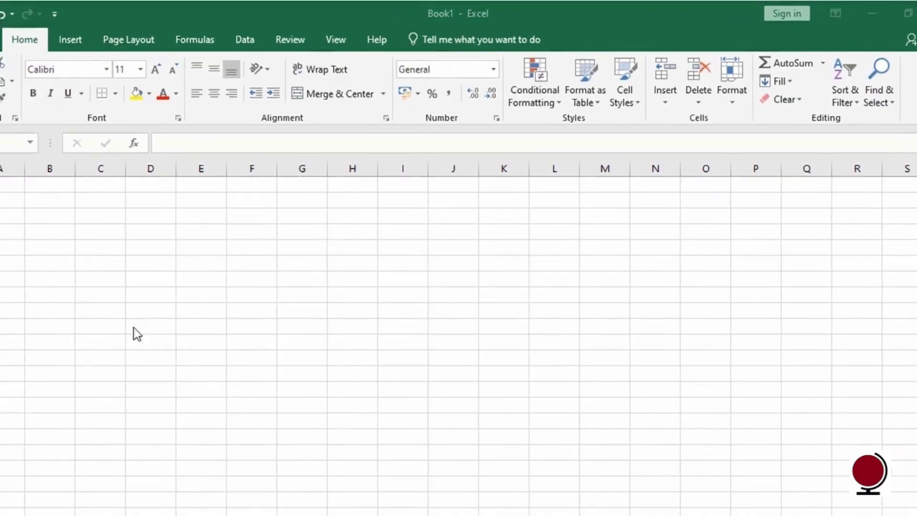
click(43, 187)
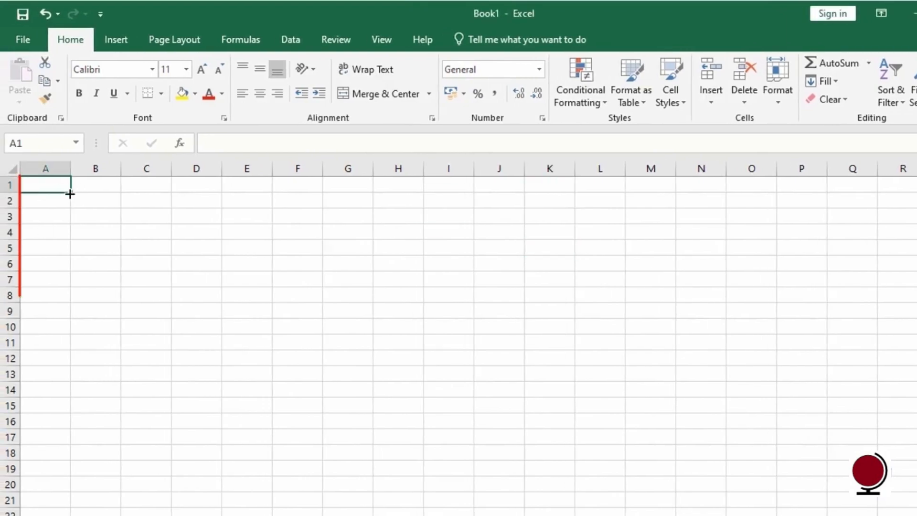
drag(70, 191, 66, 345)
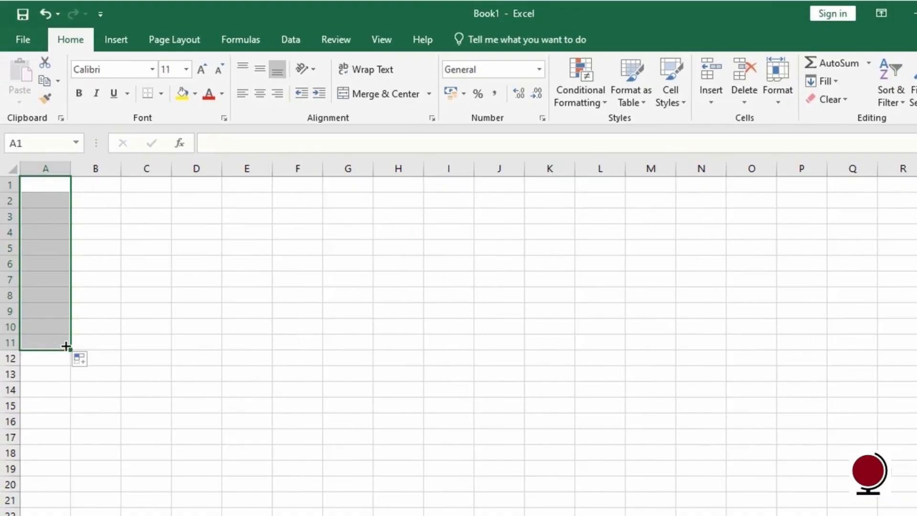
click(43, 187)
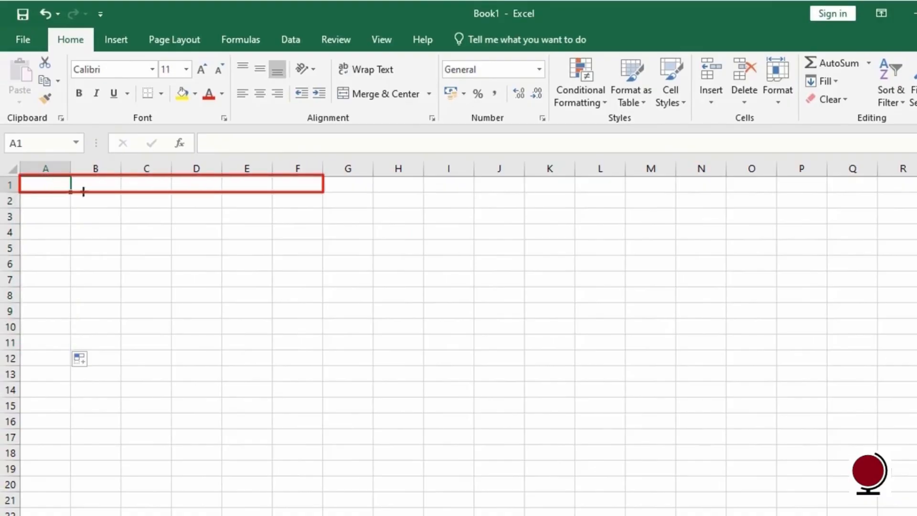
drag(71, 192, 316, 200)
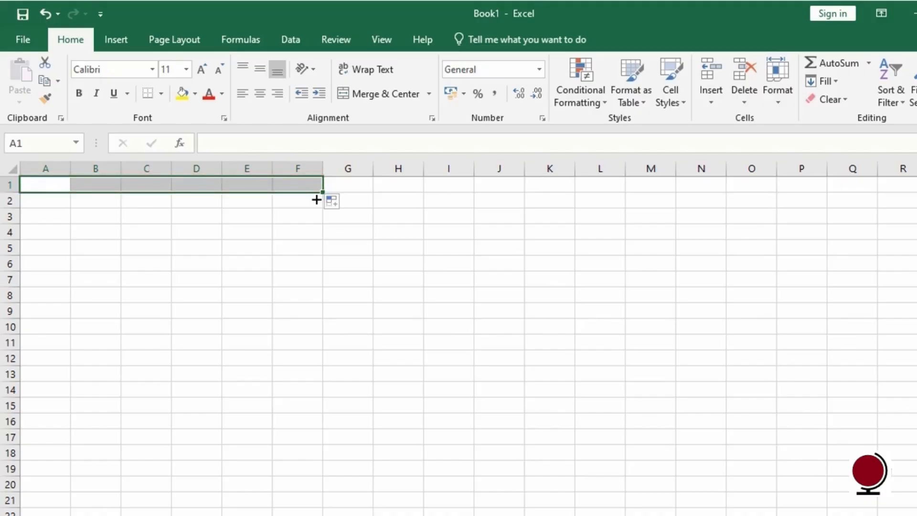
click(40, 188)
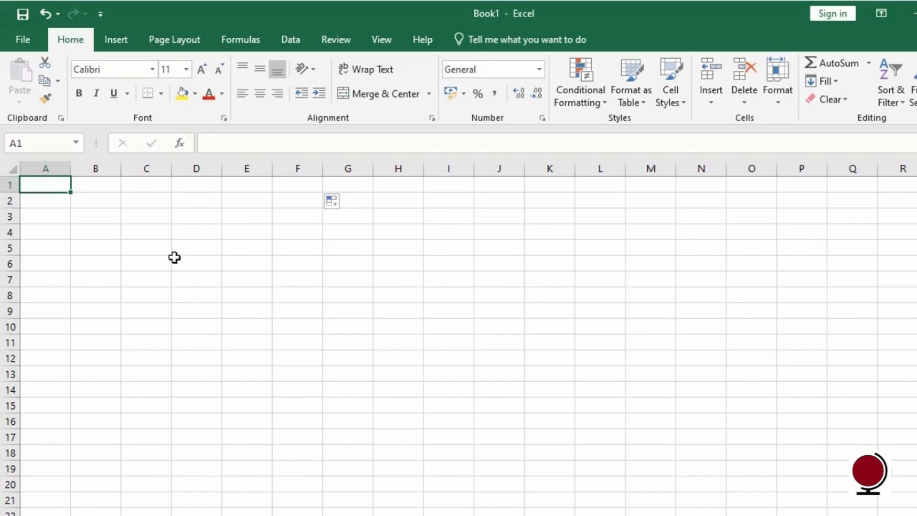
click(188, 263)
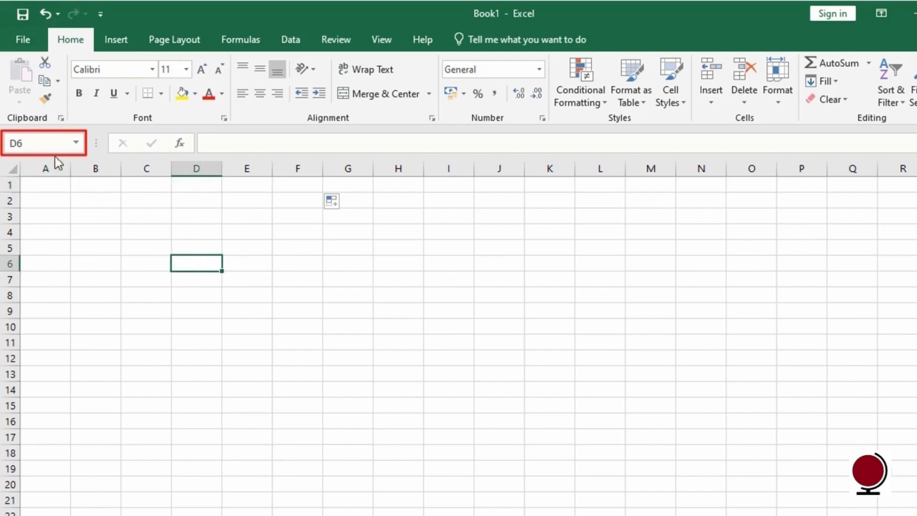
click(36, 143)
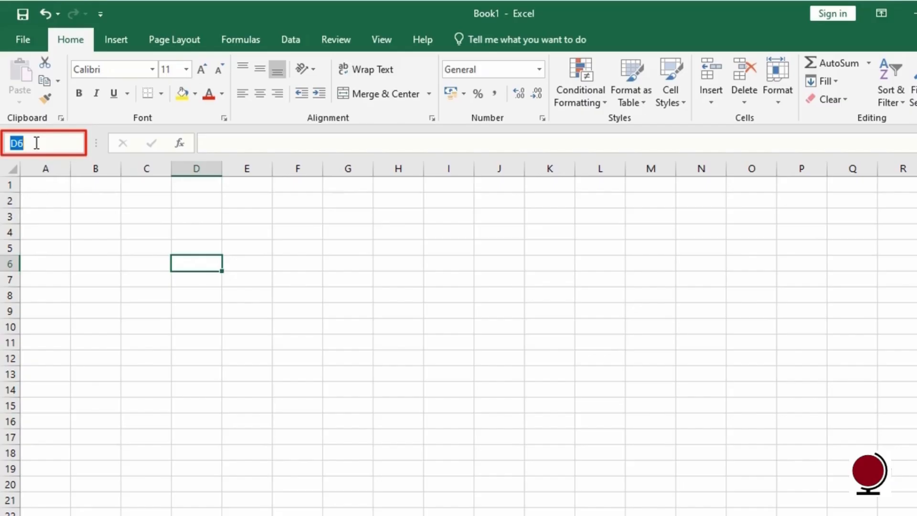
click(196, 266)
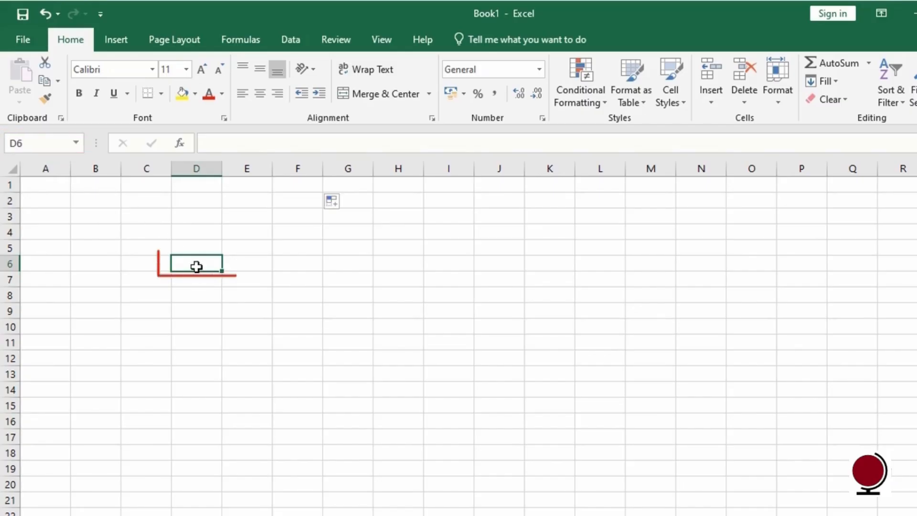
text(1000)
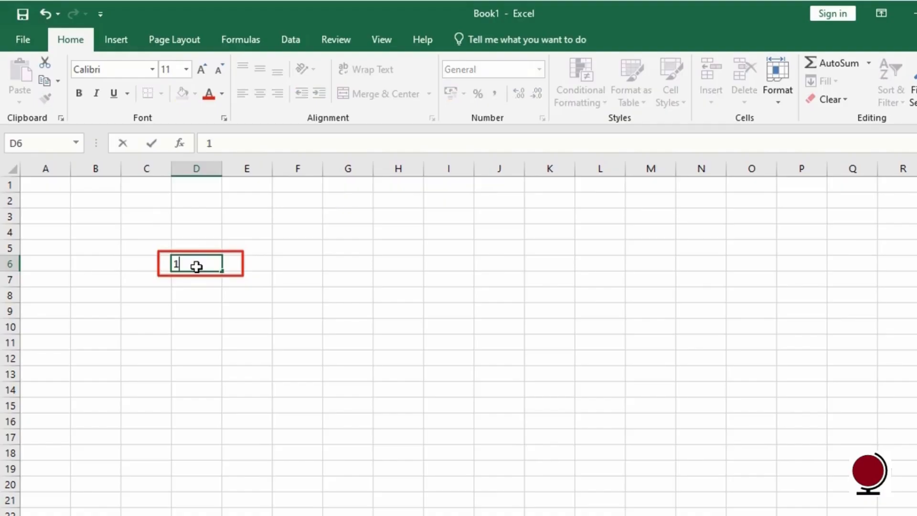
text(0)
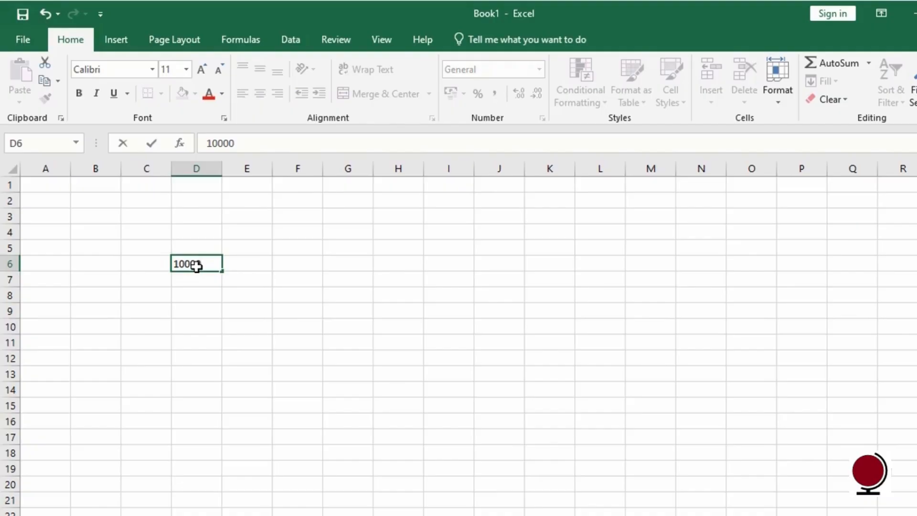
drag(204, 265, 168, 265)
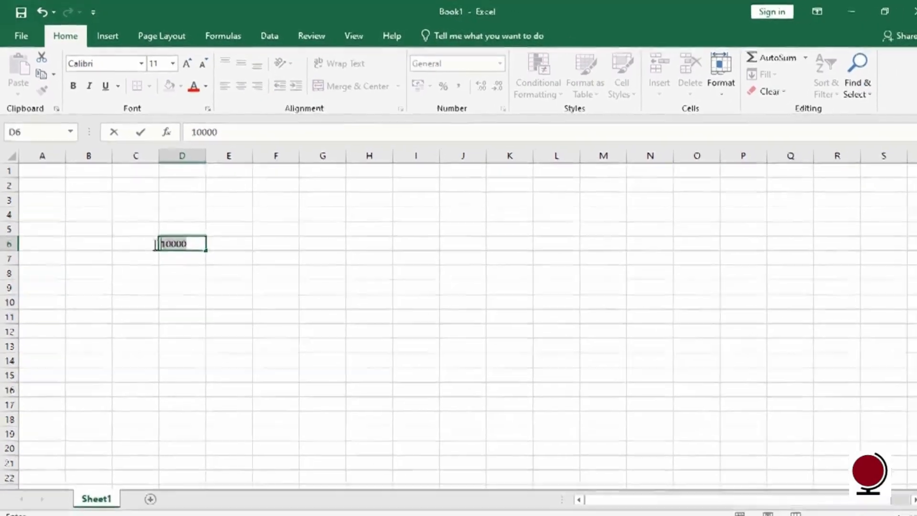
key(Delete)
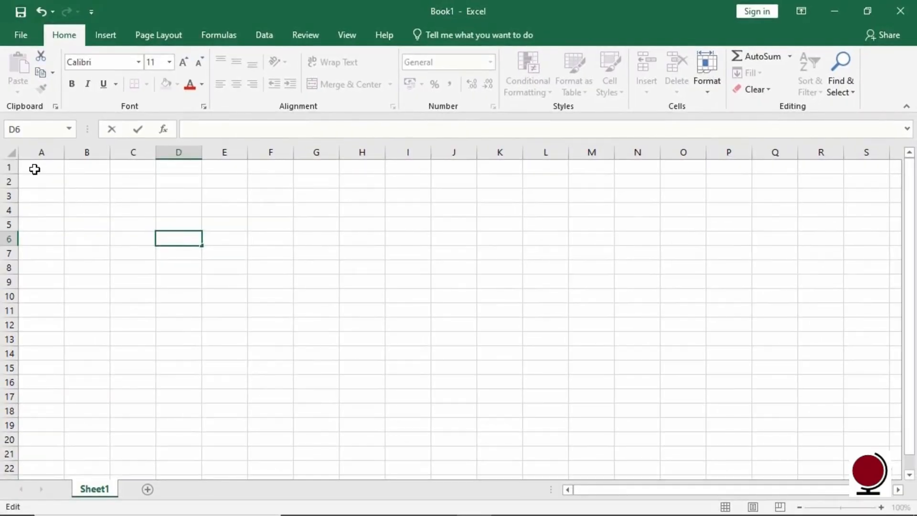
click(36, 171)
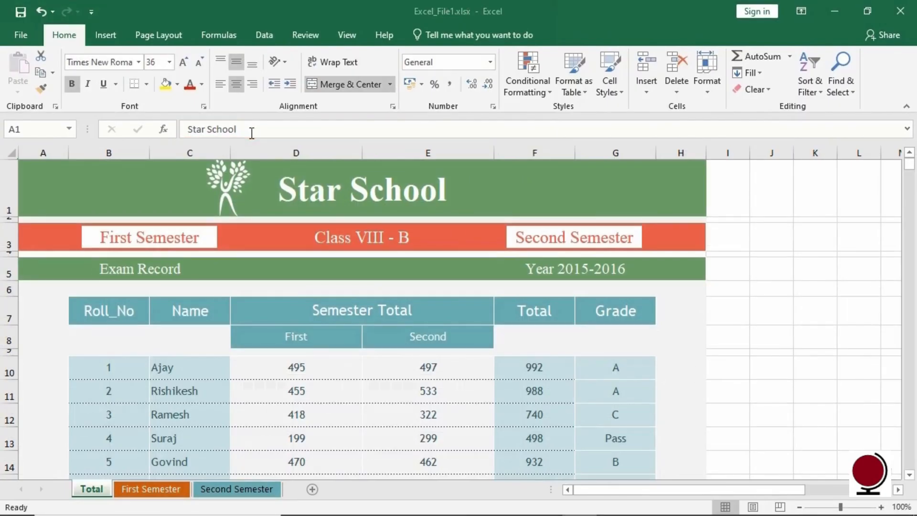
click(136, 373)
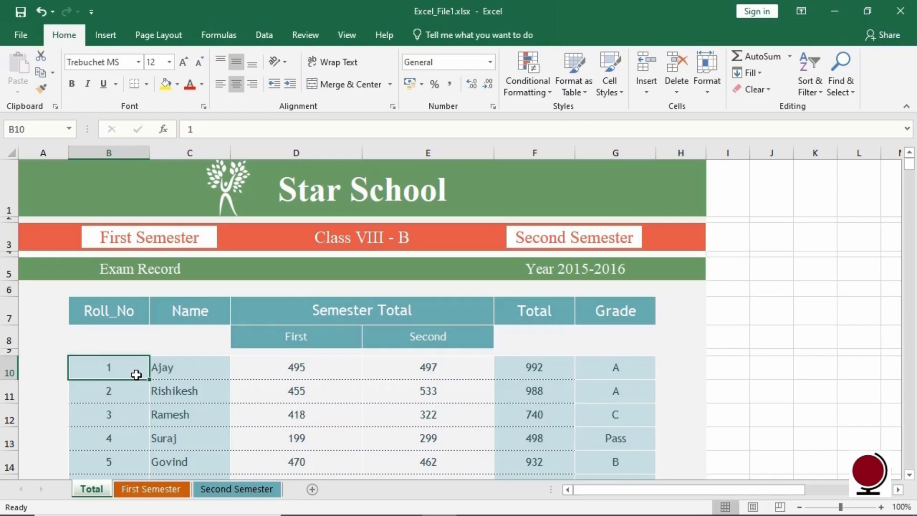
key(Tab)
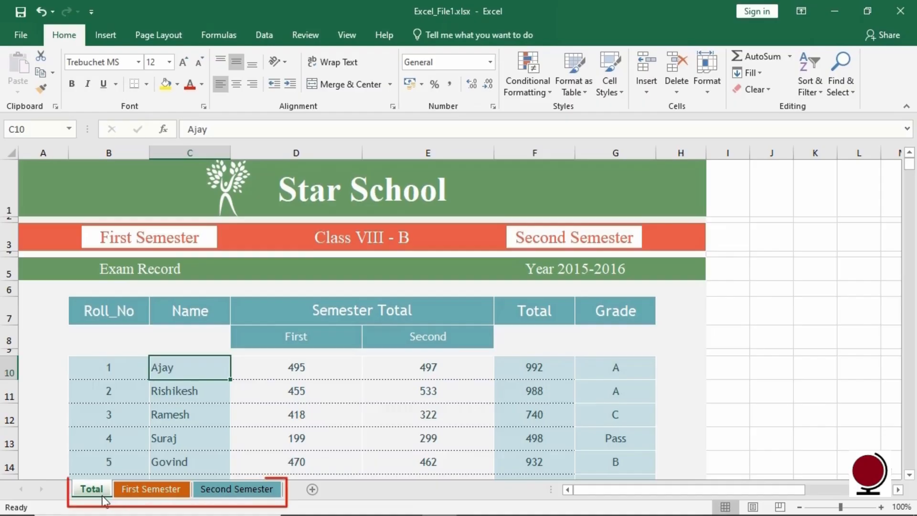
click(143, 492)
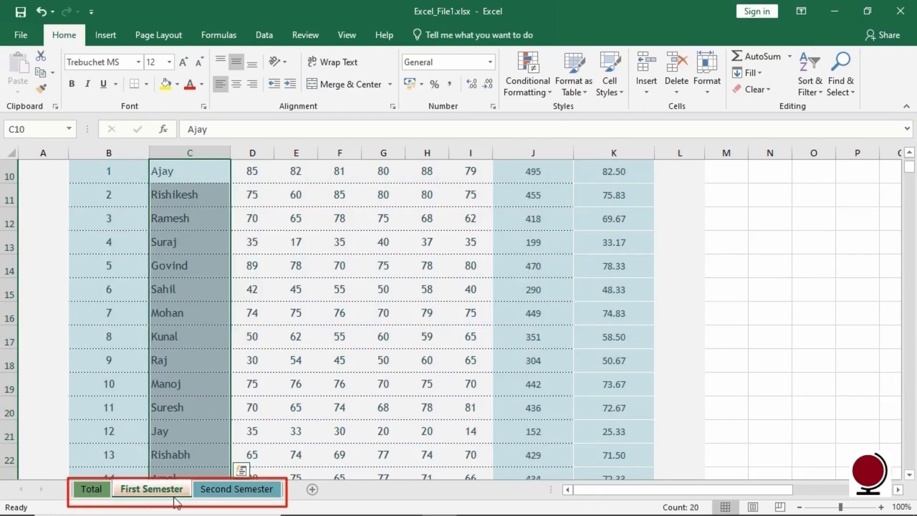
click(245, 496)
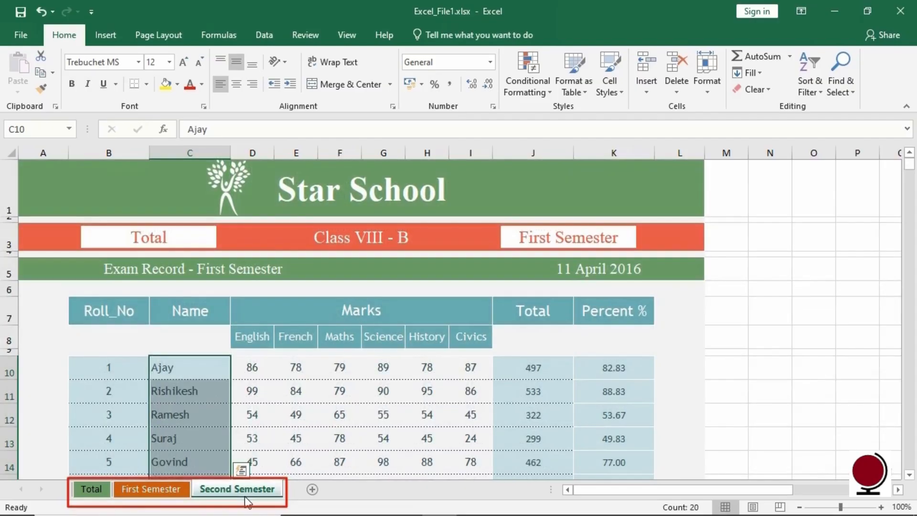
click(99, 494)
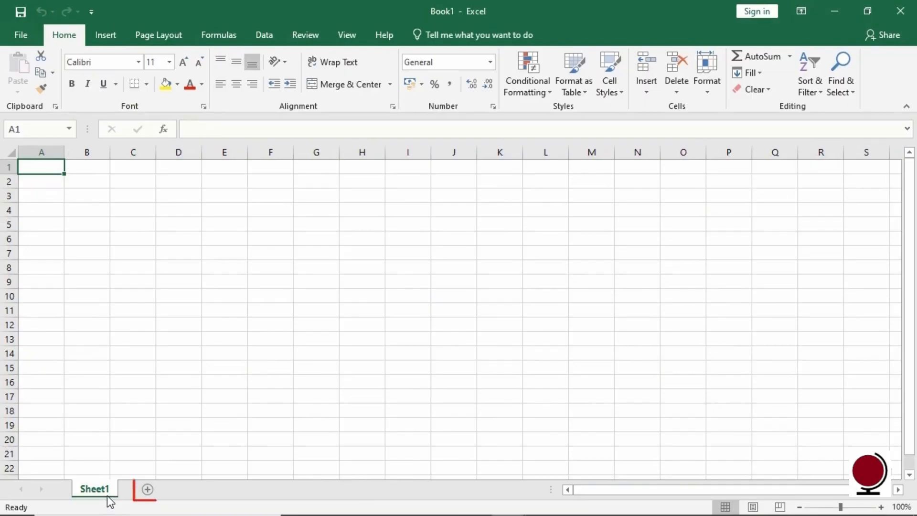
Add Sheet2 and Sheet3, then rename Sheet1 to 'Sales Data'.
click(148, 490)
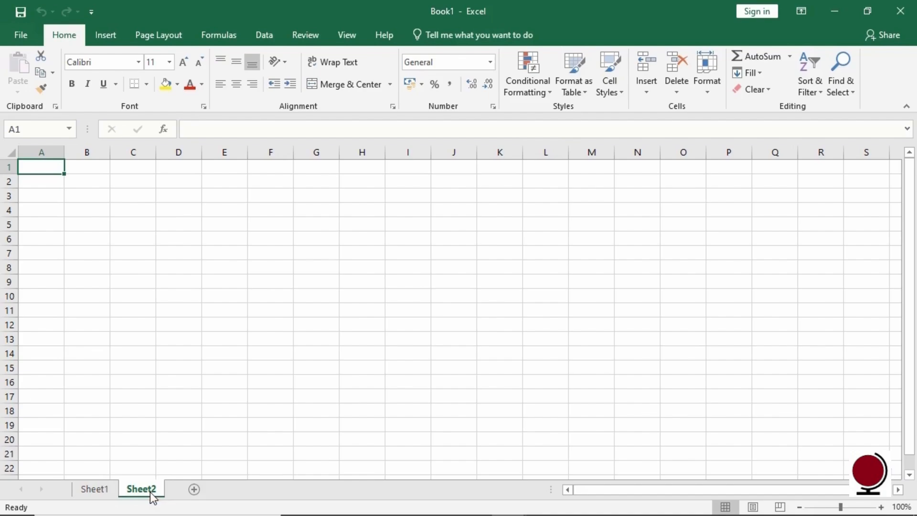
click(194, 490)
right_click(114, 494)
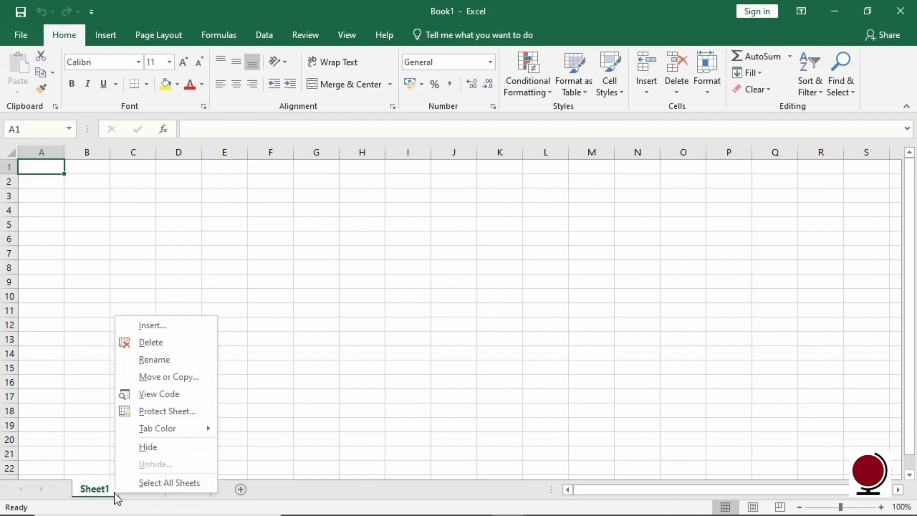
click(187, 365)
text(Da)
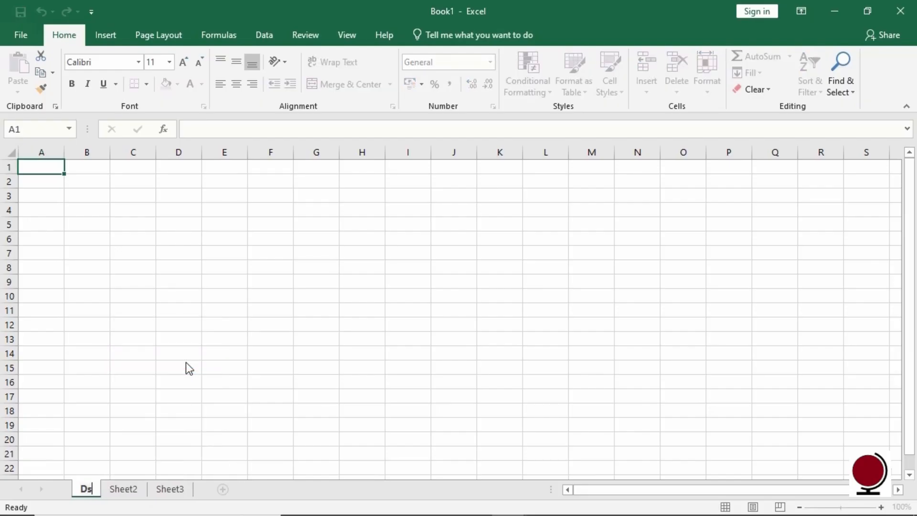
key(BackSpace)
key(BackSpace)
text(S)
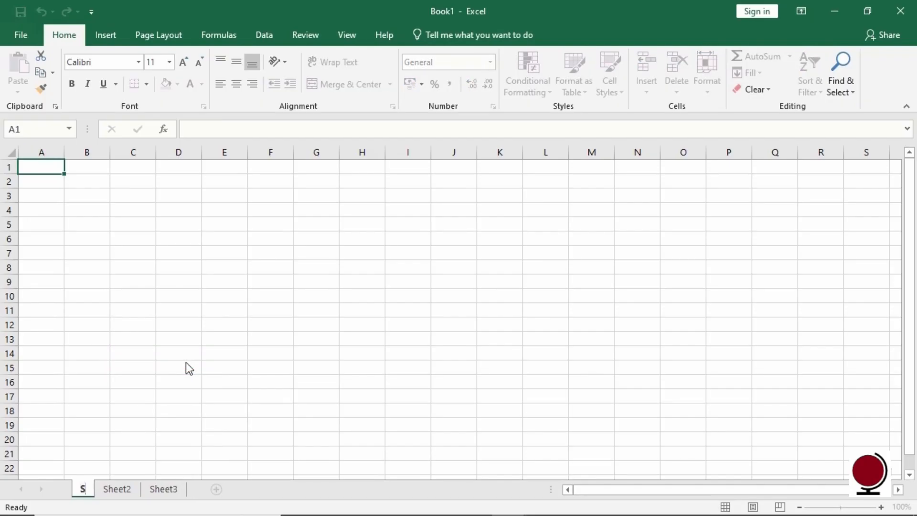
text(ales Data)
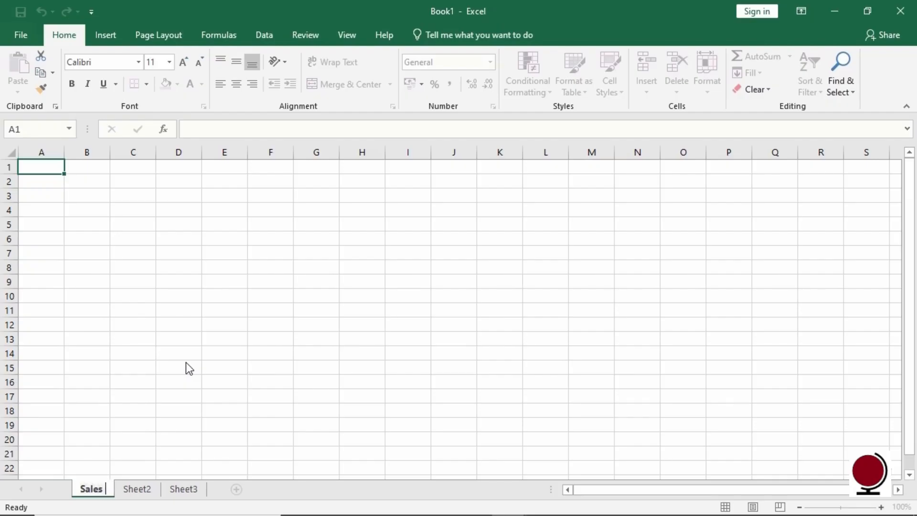
key(Return)
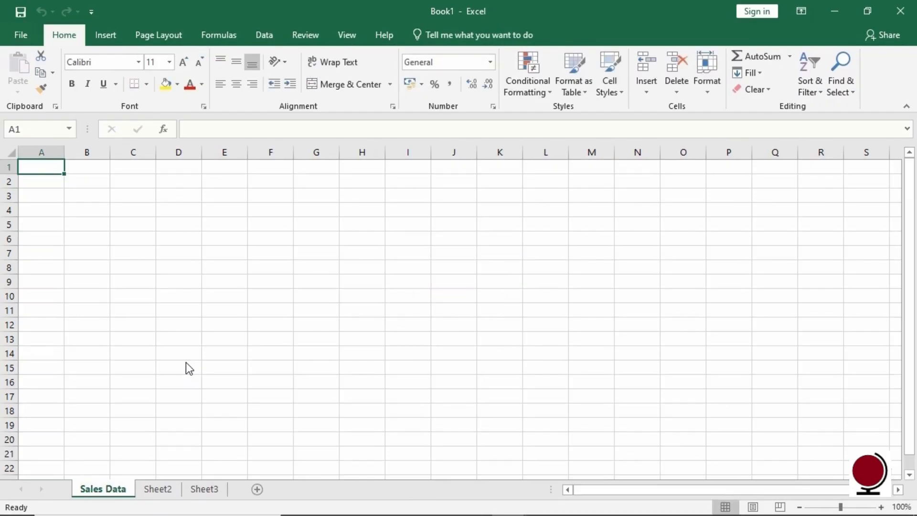
Move the Sales Data sheet to the end, after Sheet3.
right_click(127, 488)
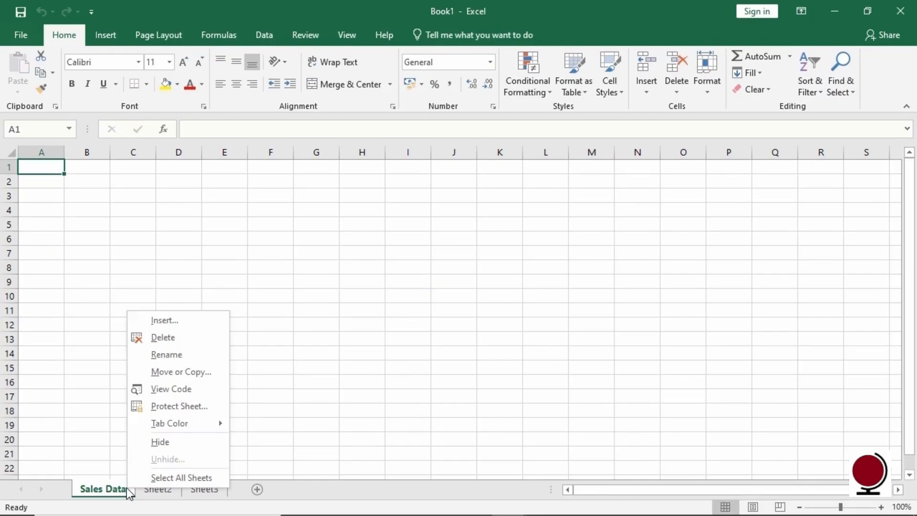
click(216, 377)
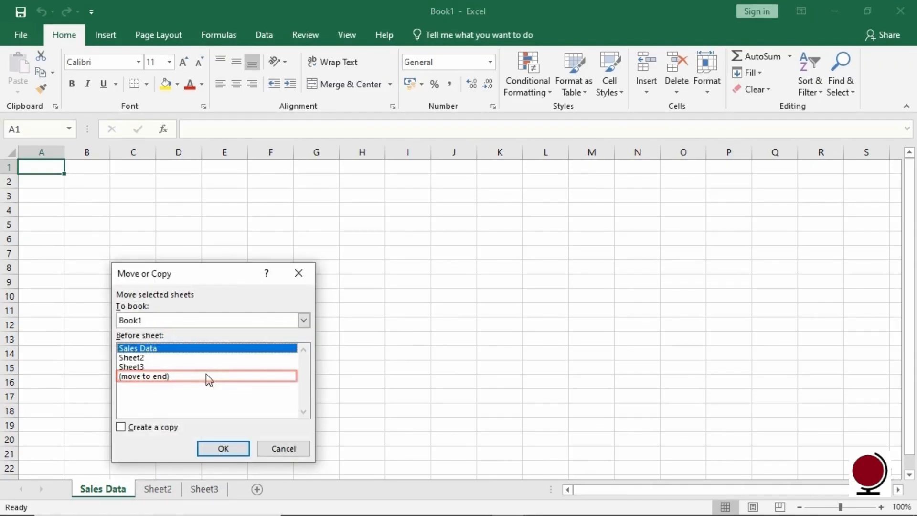
click(158, 376)
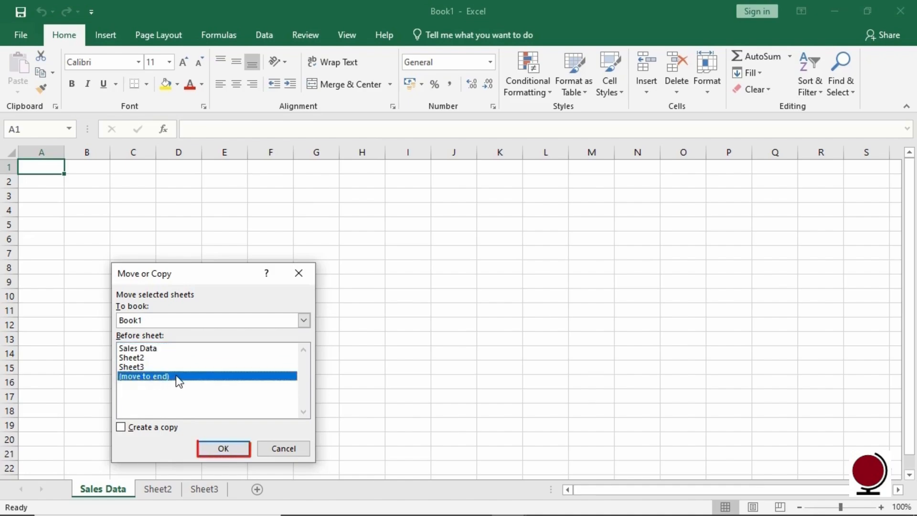
click(210, 448)
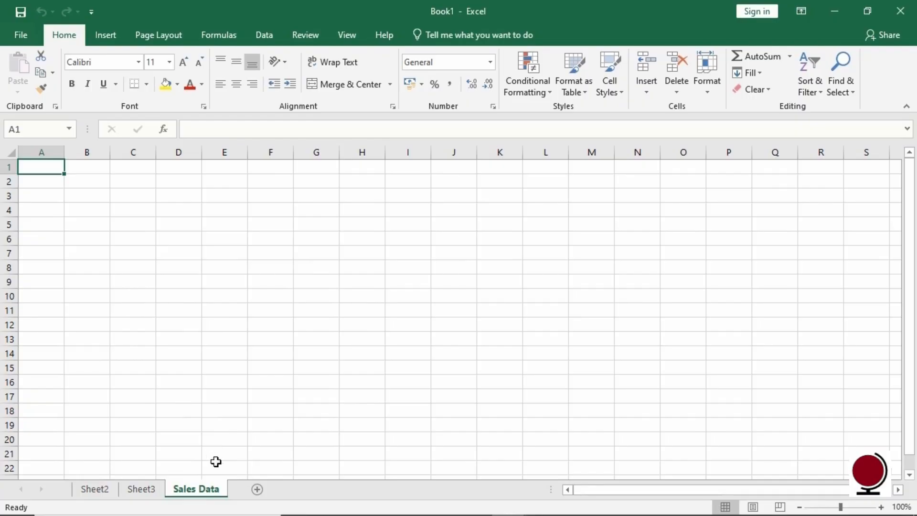
Create a copy of Sales Data, named Sales Data (2), placed before it.
right_click(221, 490)
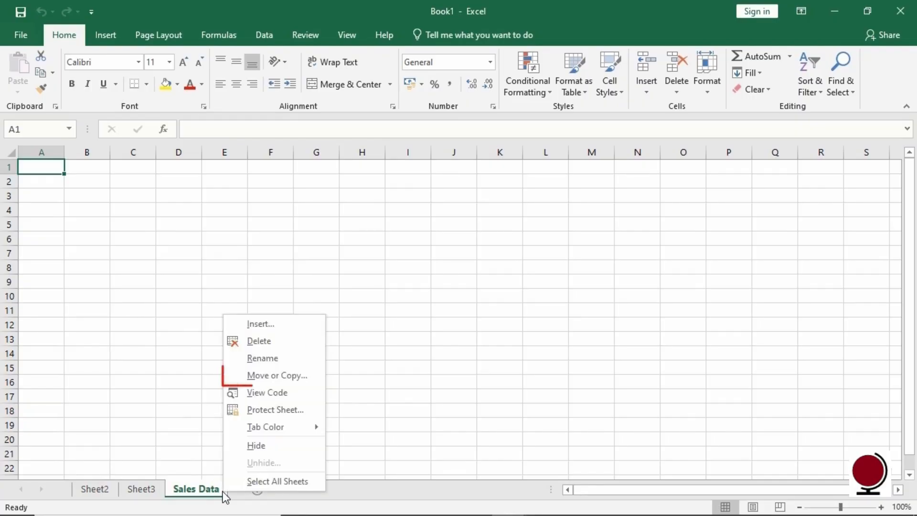
click(316, 380)
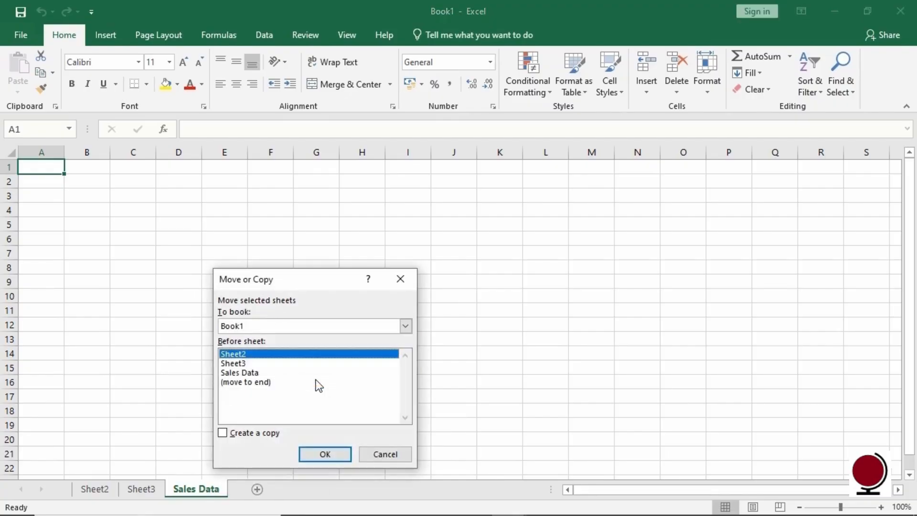
click(267, 374)
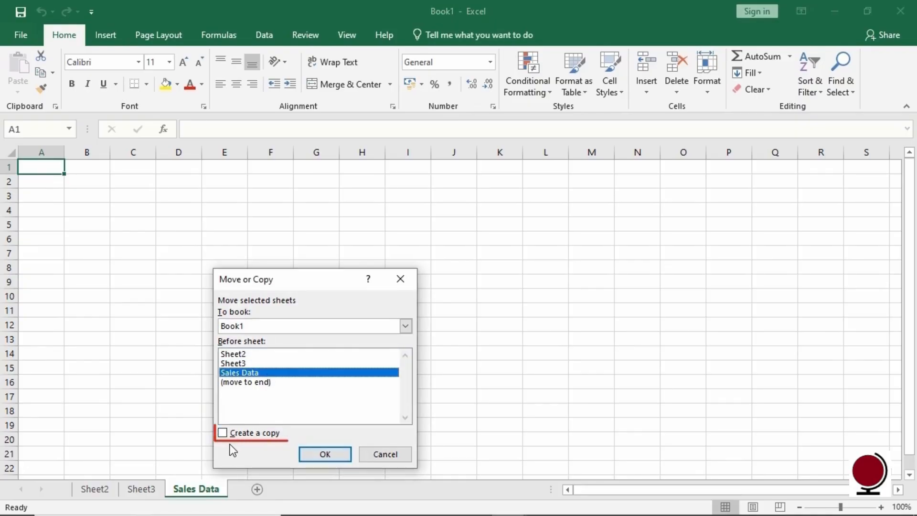
click(224, 433)
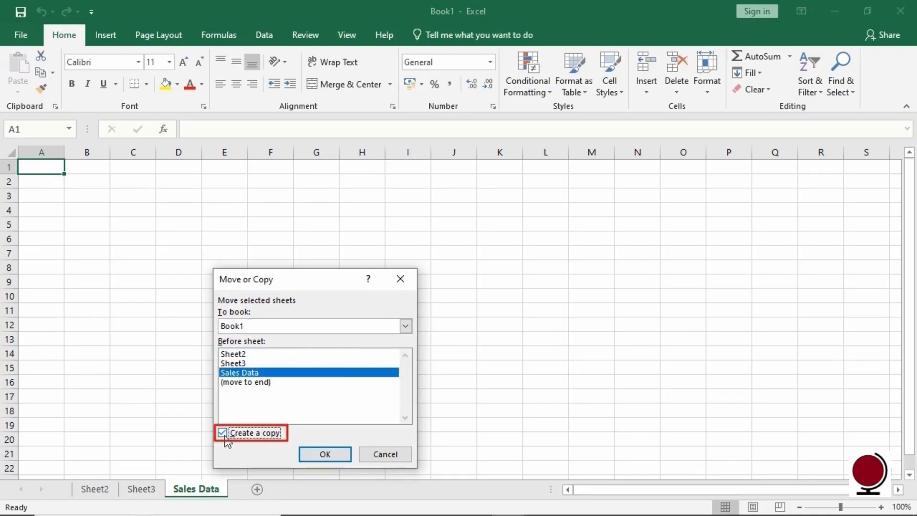
click(340, 459)
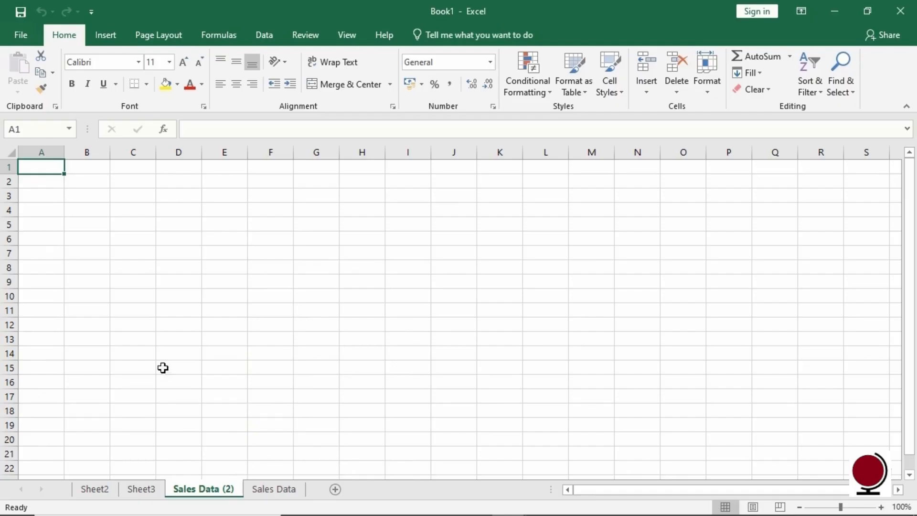
Enter 'Sales' in A1, then permanently delete the Sales Data (2) sheet.
text(Sales)
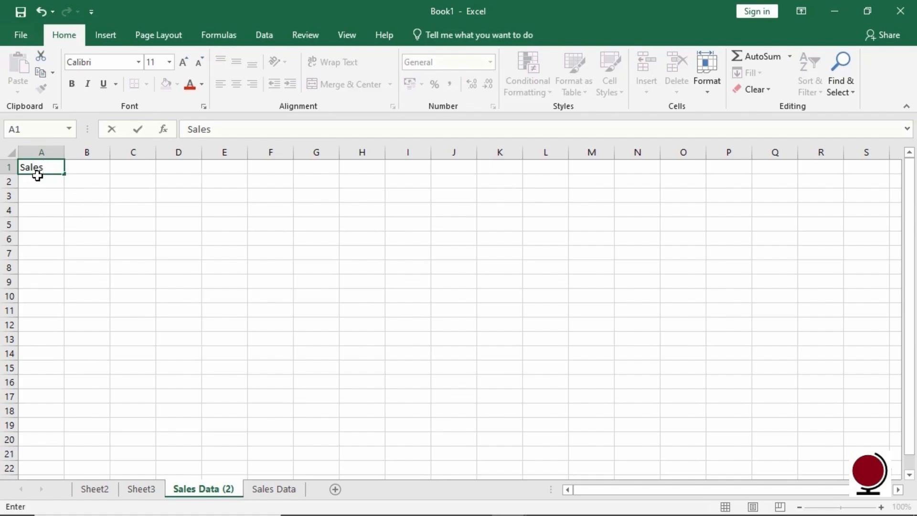
right_click(236, 493)
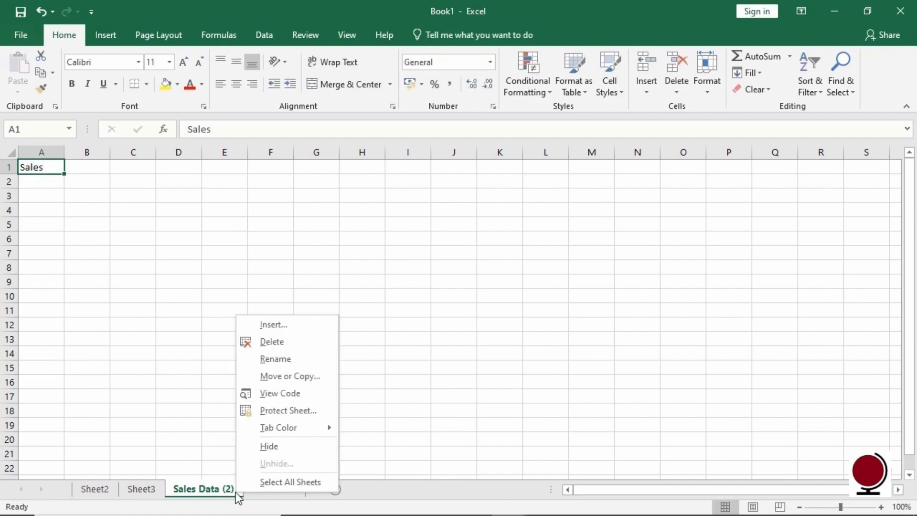
click(313, 340)
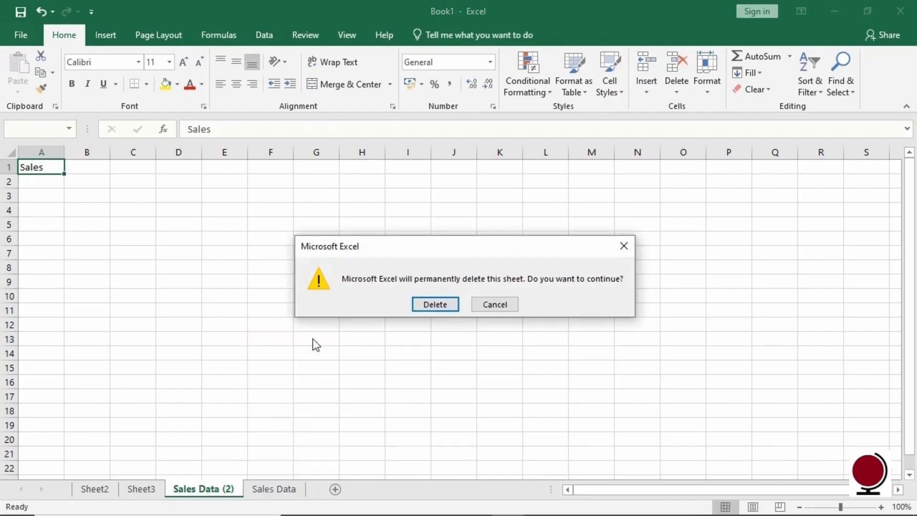
click(426, 310)
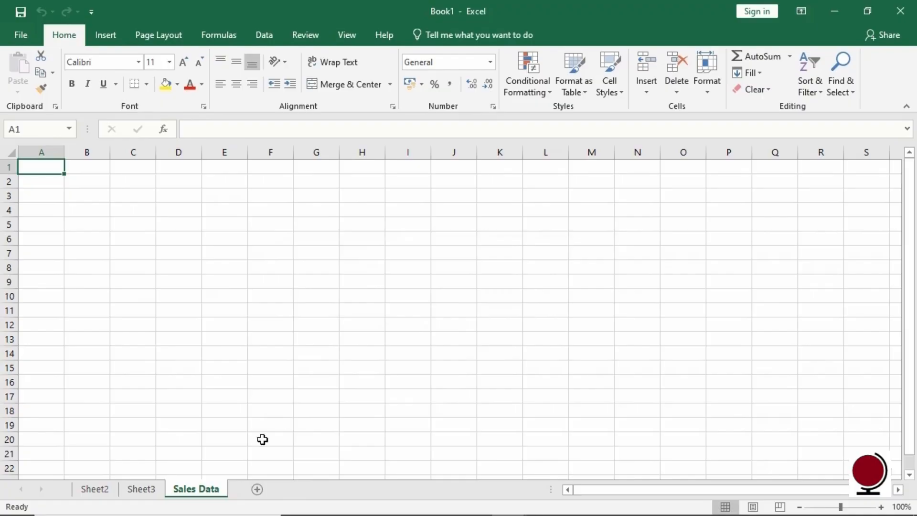
Colour the Sales Data sheet tab with a blue theme colour.
right_click(217, 495)
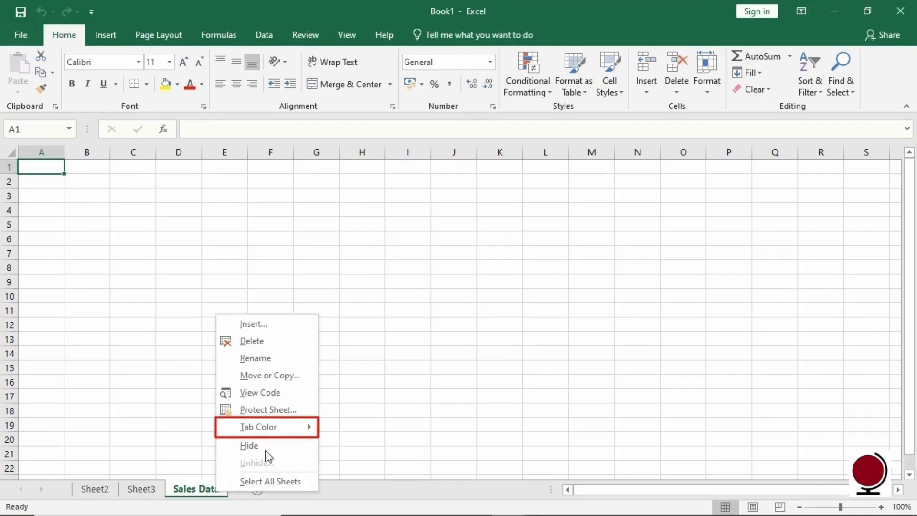
mouse_move(302, 425)
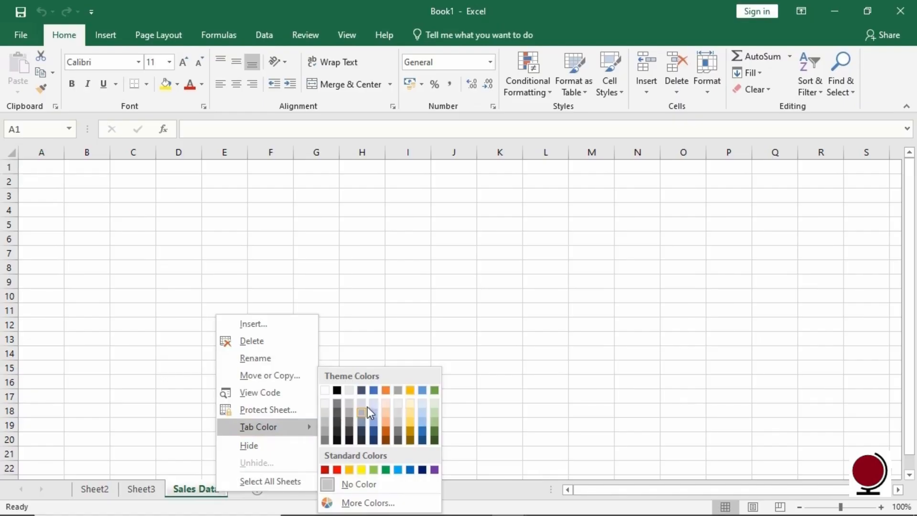
click(373, 389)
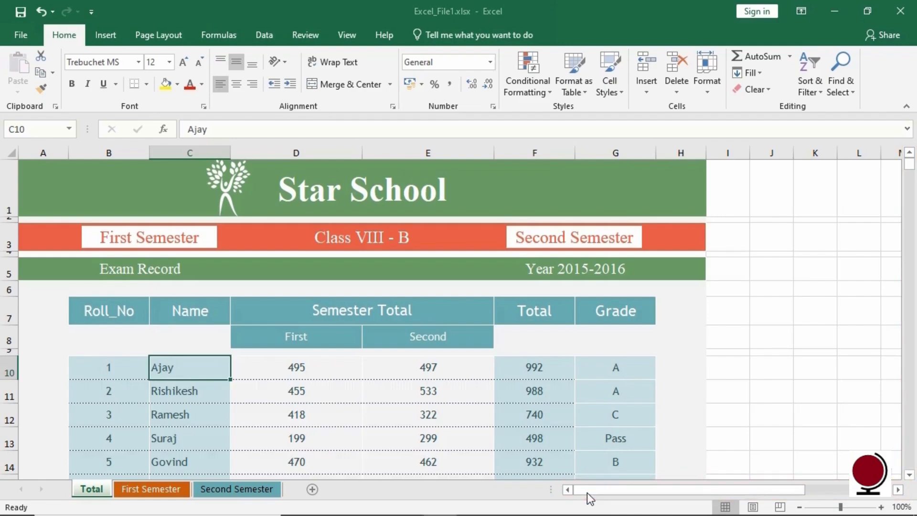
drag(635, 492, 611, 500)
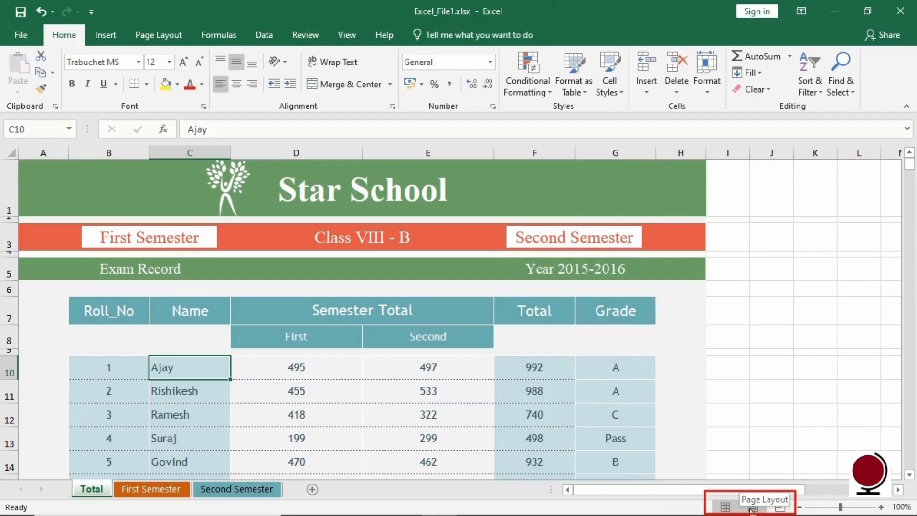
click(798, 507)
click(798, 507)
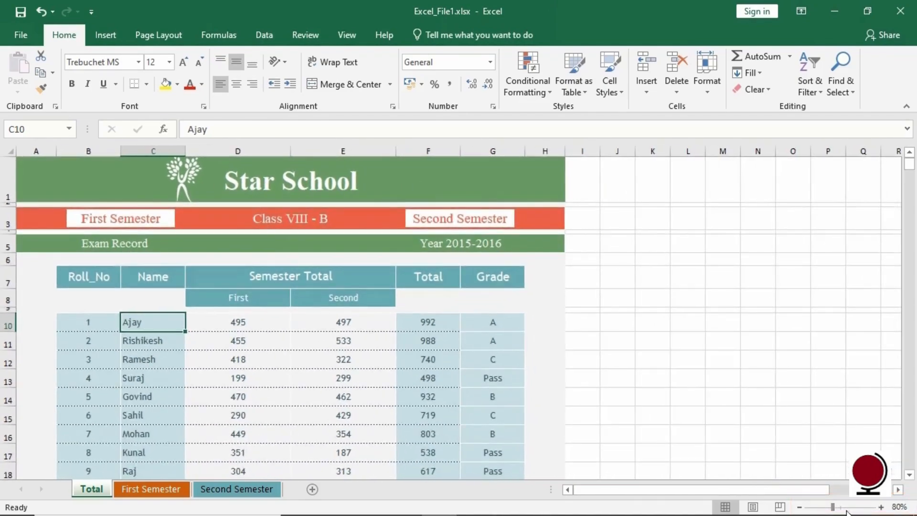
click(880, 507)
click(880, 506)
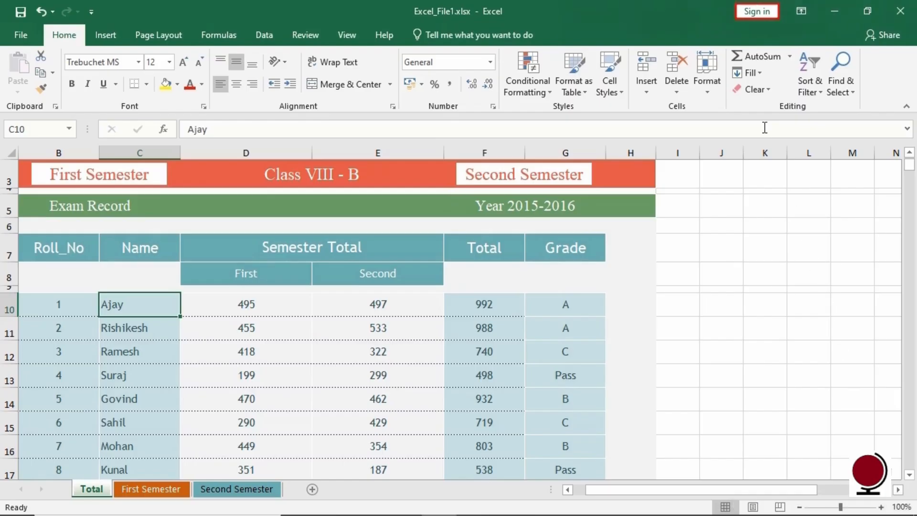
Sign in to the Microsoft account by entering its e-mail address and password.
click(764, 13)
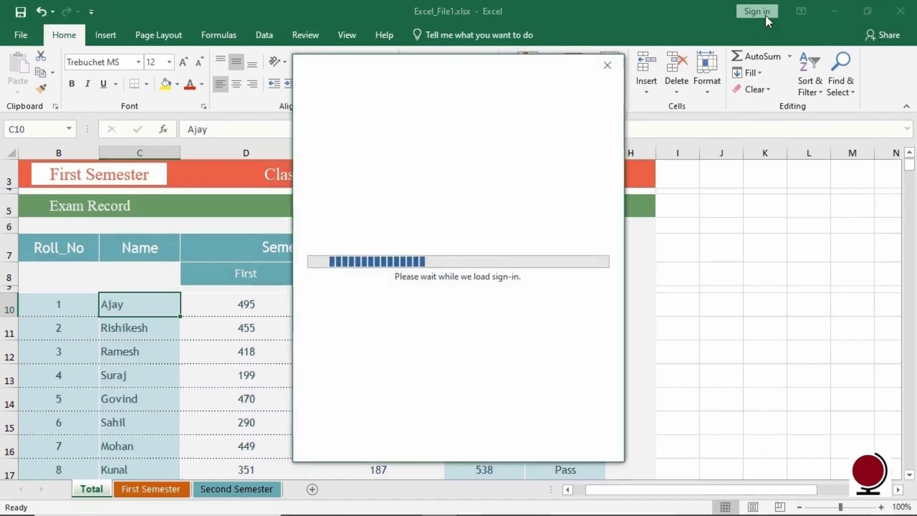
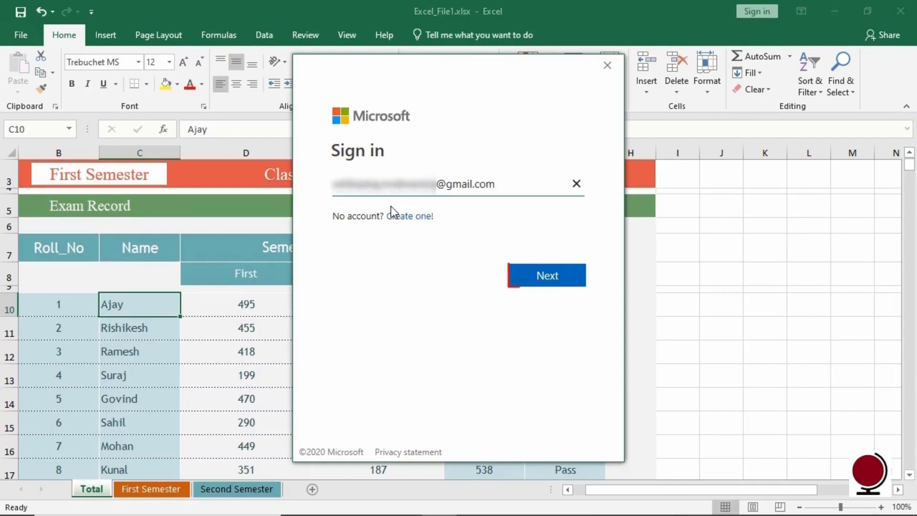
click(562, 286)
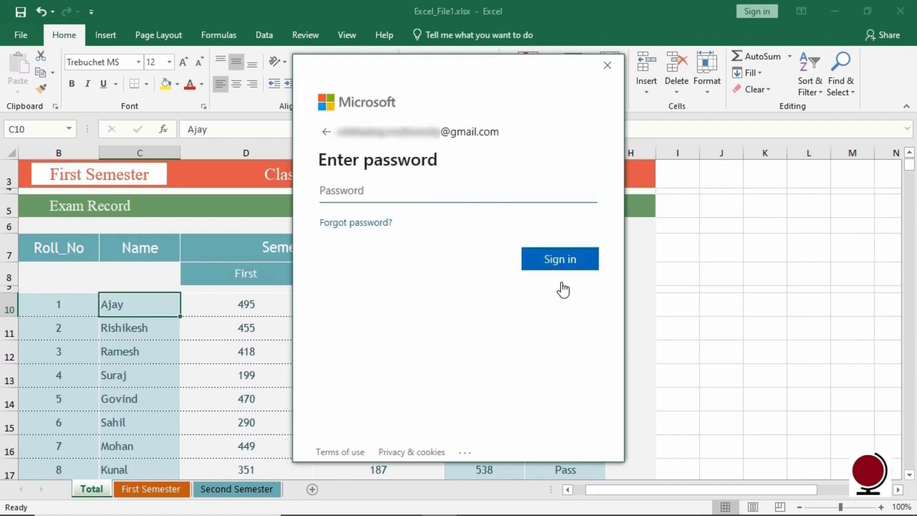
text(•••••••••••)
click(586, 267)
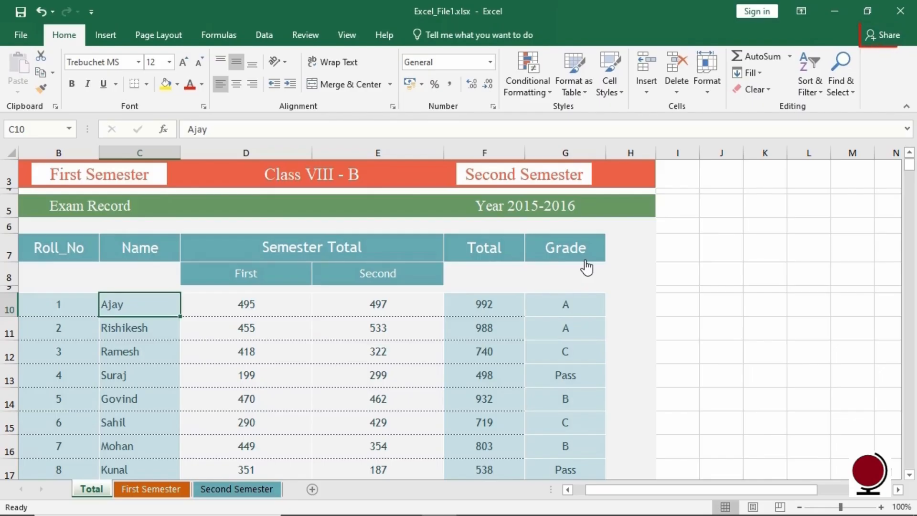
Save Excel_File1.xlsx to the Documents folder on OneDrive - Personal from the Share menu.
click(896, 42)
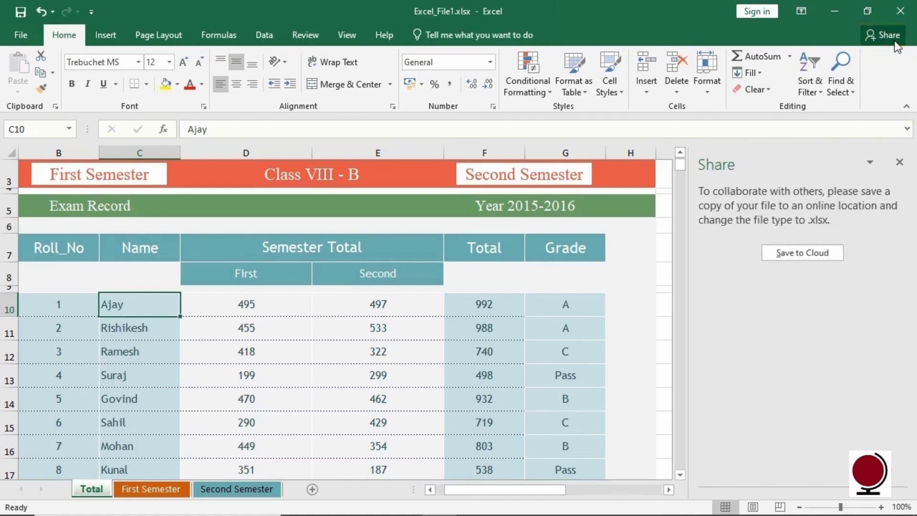
click(833, 258)
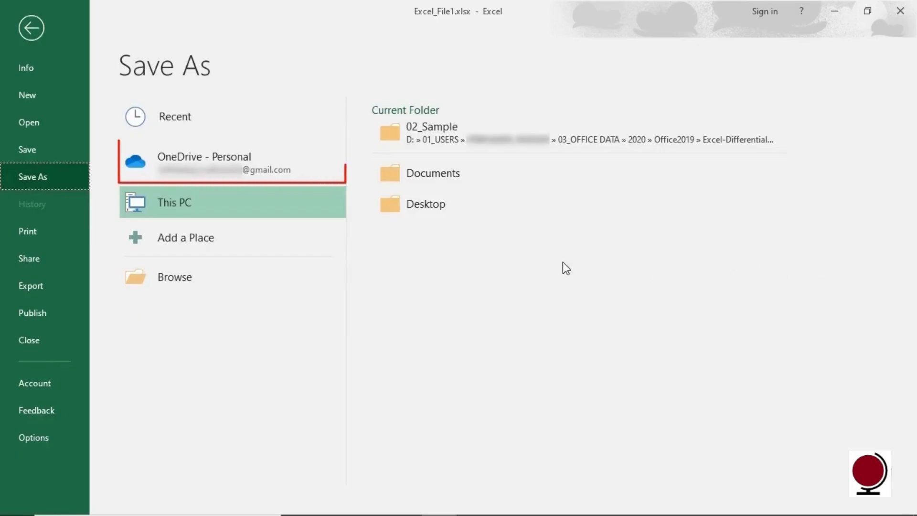
click(282, 158)
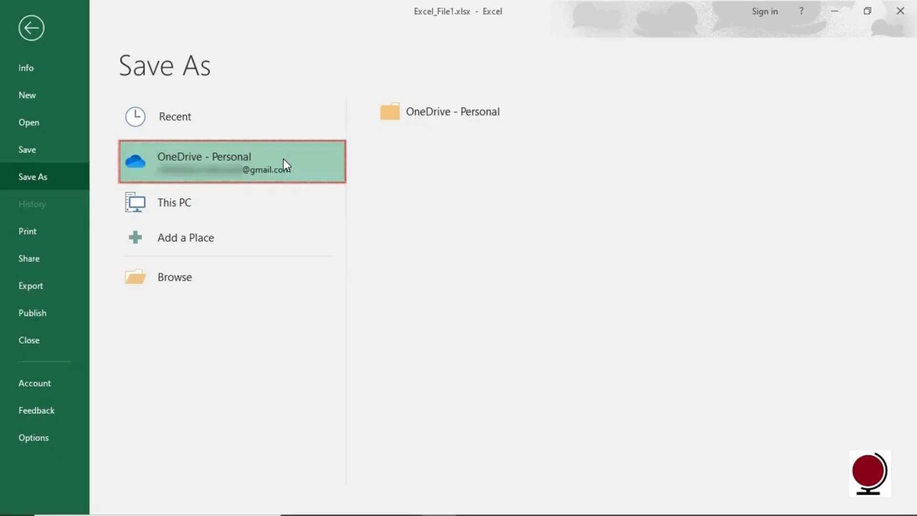
click(446, 119)
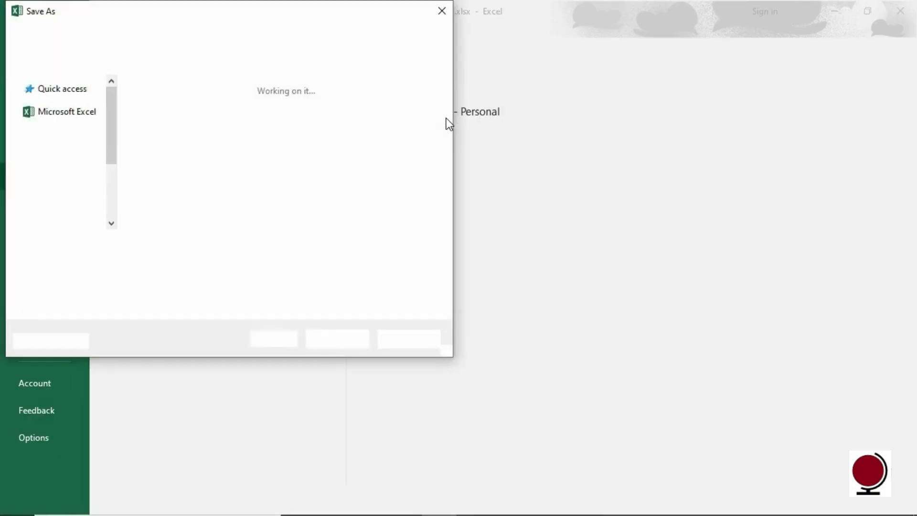
double_click(215, 96)
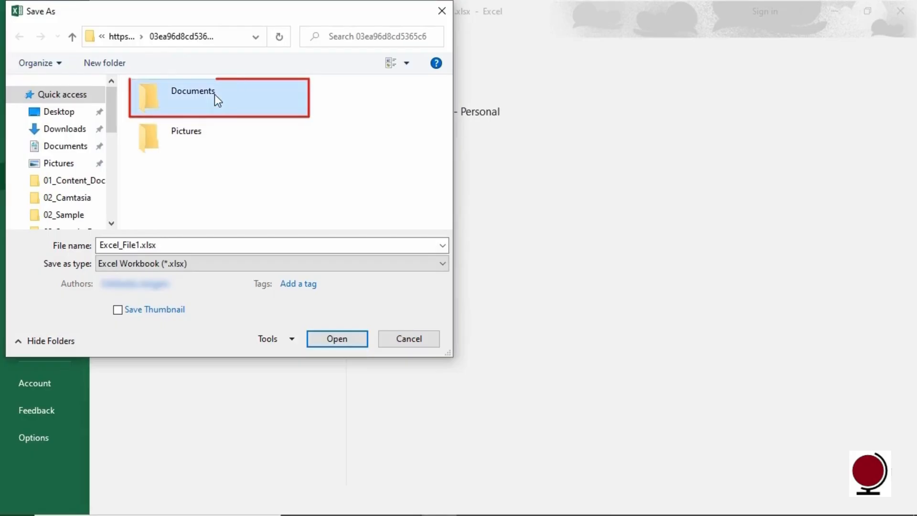
click(209, 245)
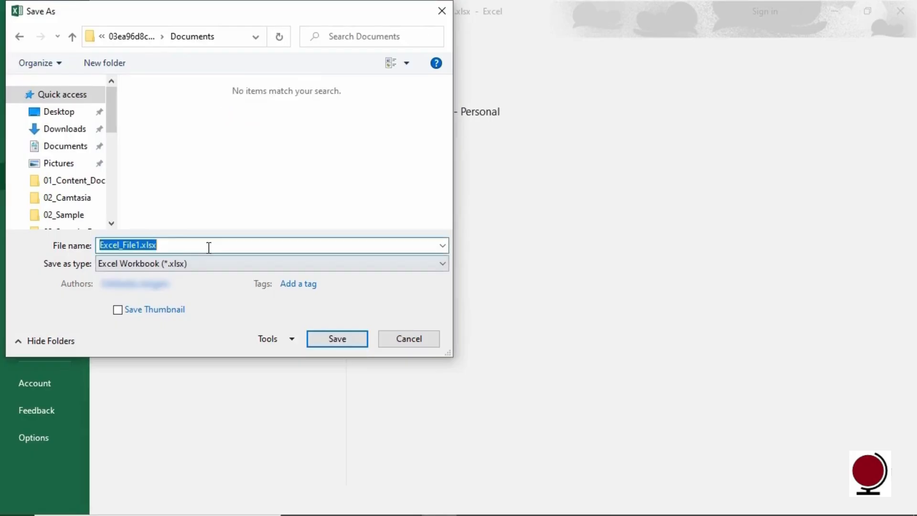
click(351, 338)
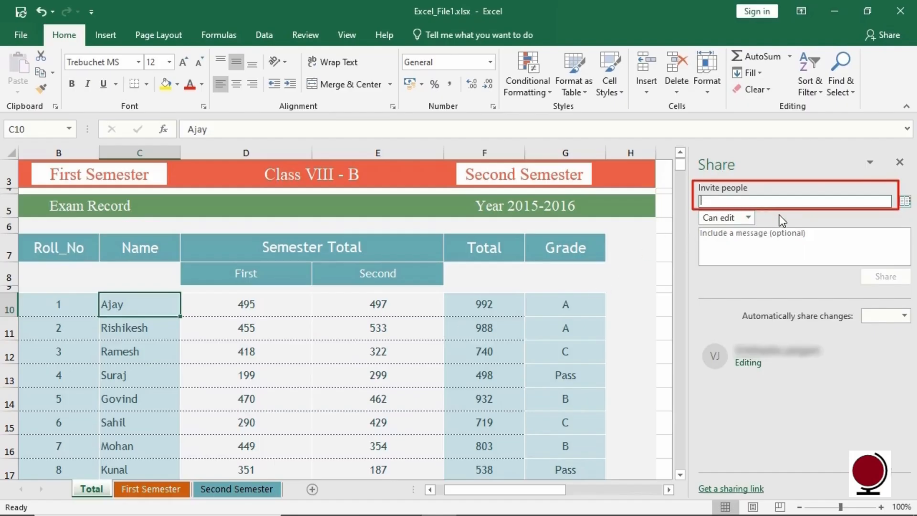
Enter the two invitees' e-mail addresses and give them Can view permission.
text(j)
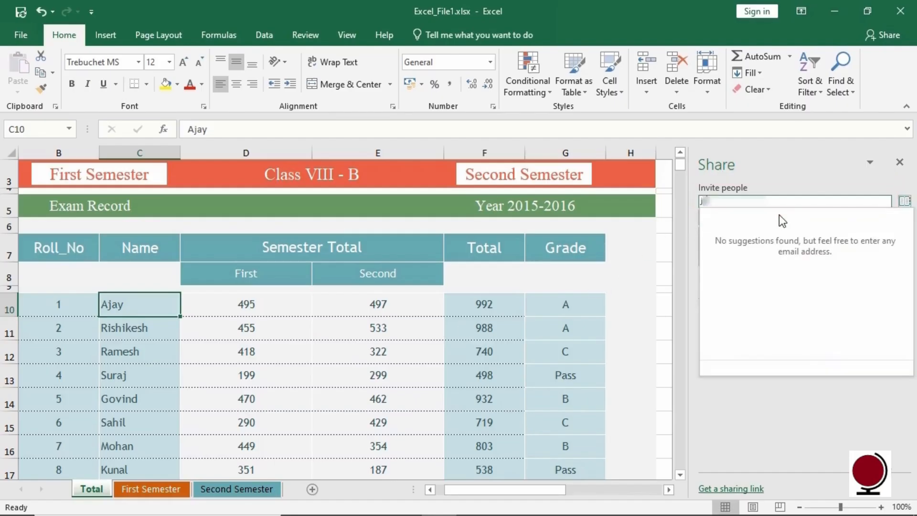
text(......)
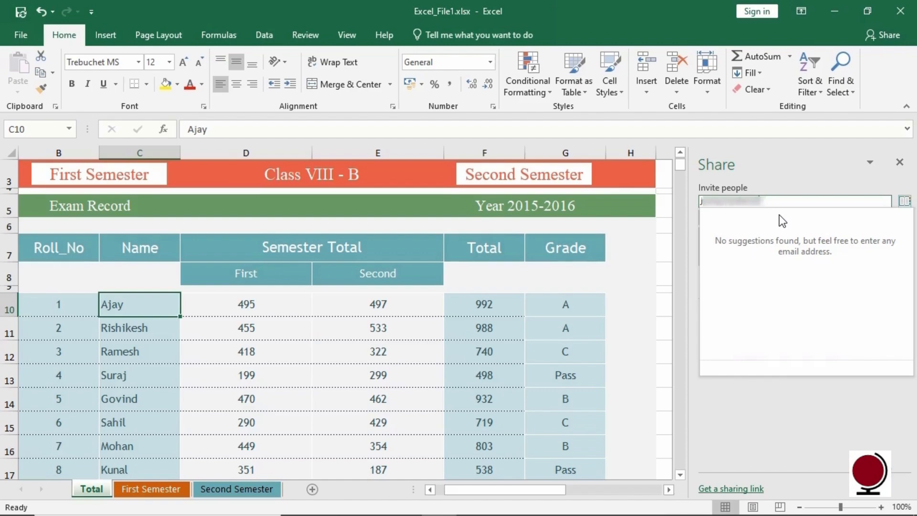
text(@gmail.com)
key(Return)
text(............)
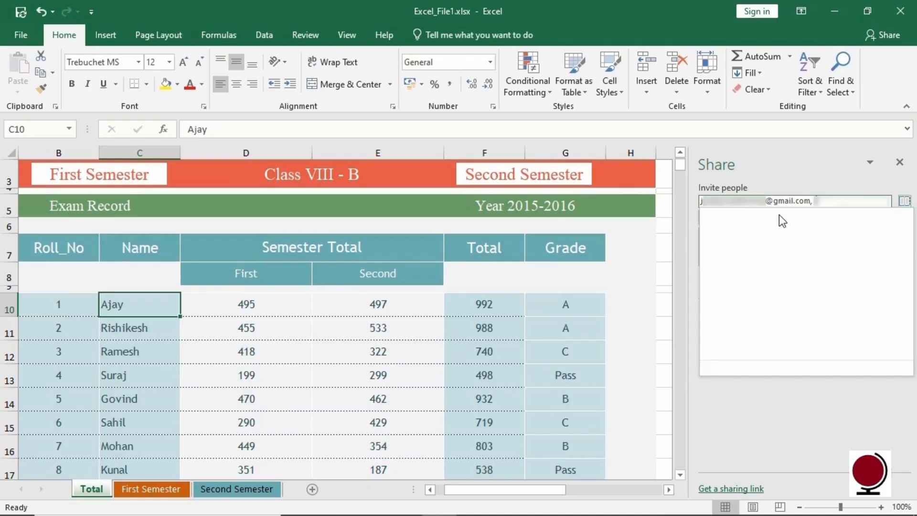
text(......@g)
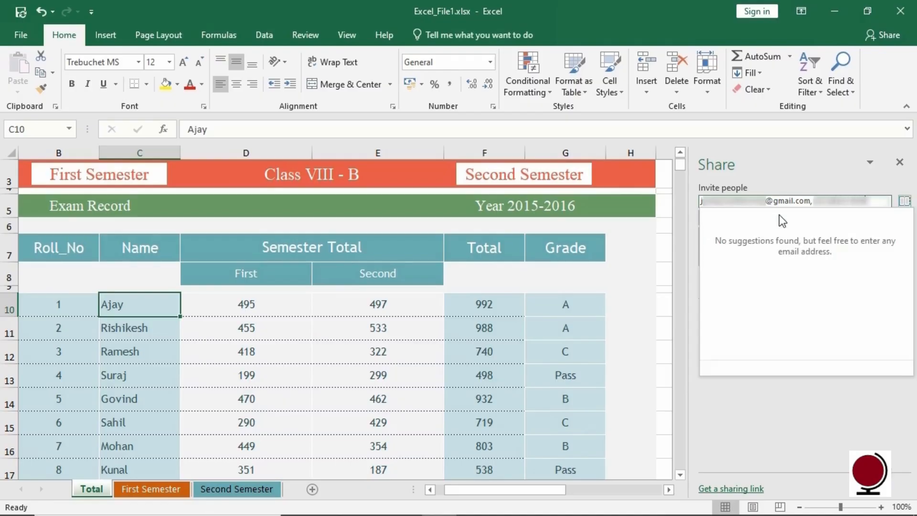
text(mail.com)
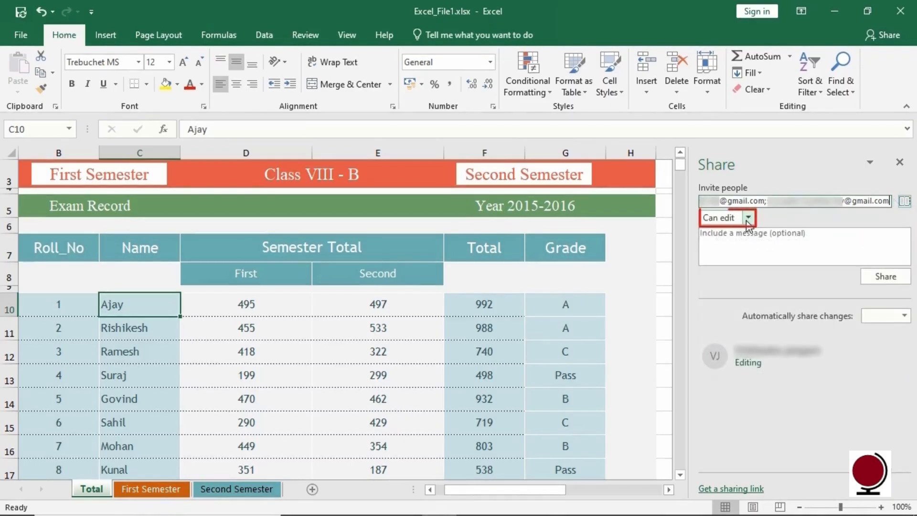
click(747, 219)
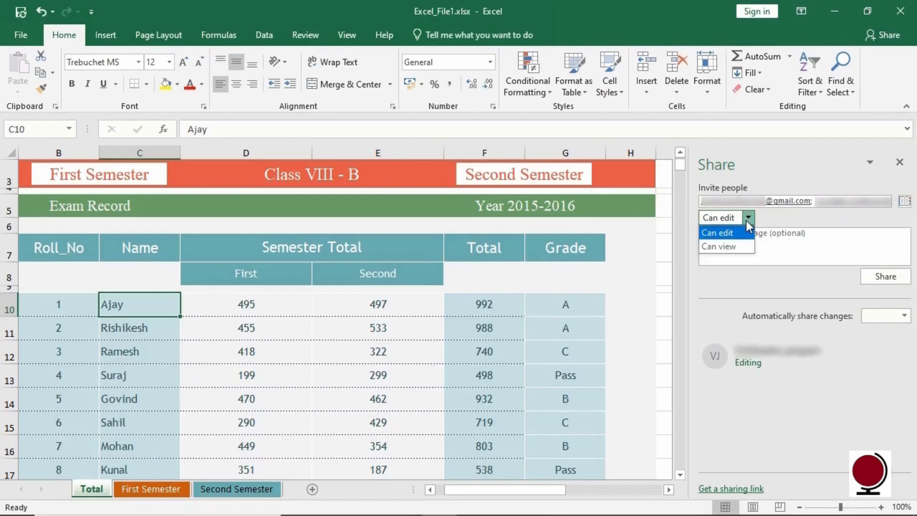
click(749, 246)
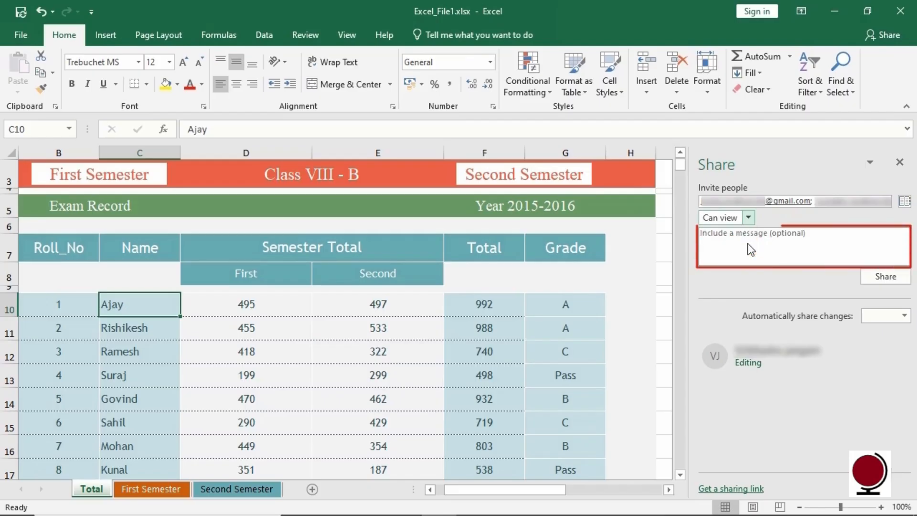
Add the message 'Please check the worksheet', set automatic sharing to Always, and send the invitations.
click(713, 242)
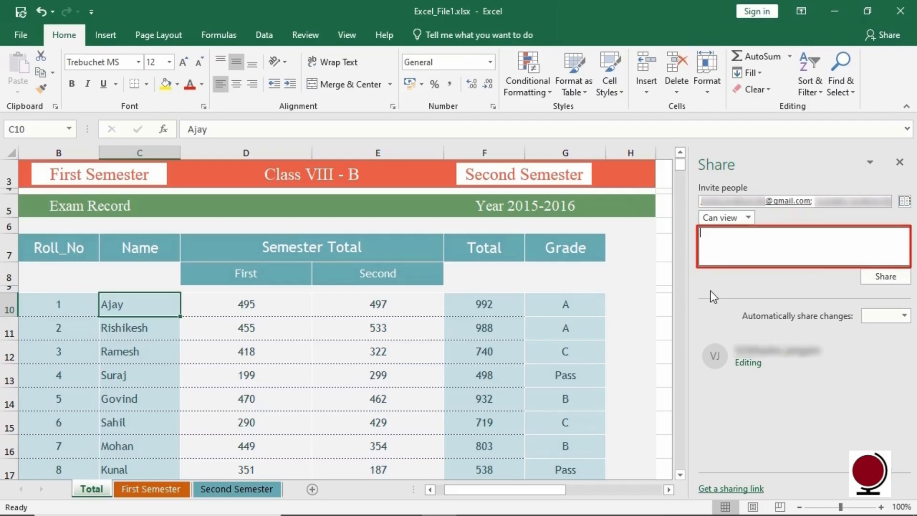
text(Please)
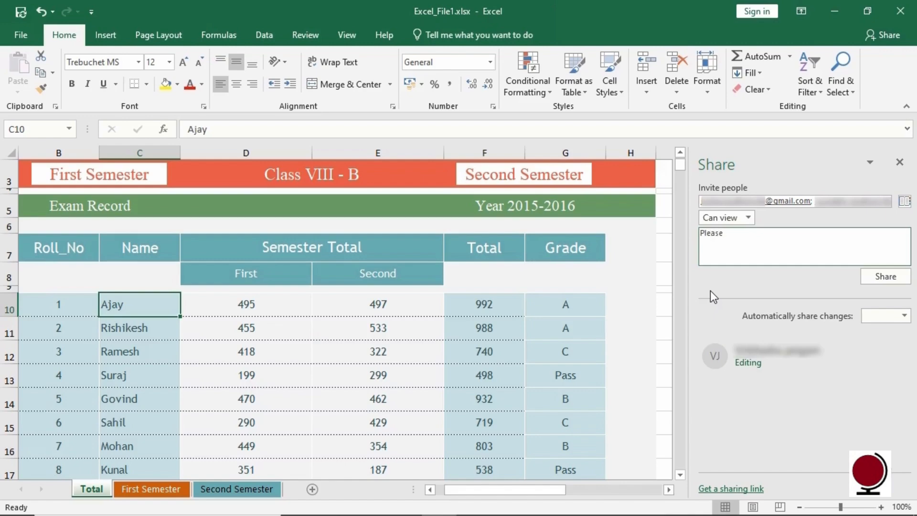
text( check the worksheet)
click(904, 316)
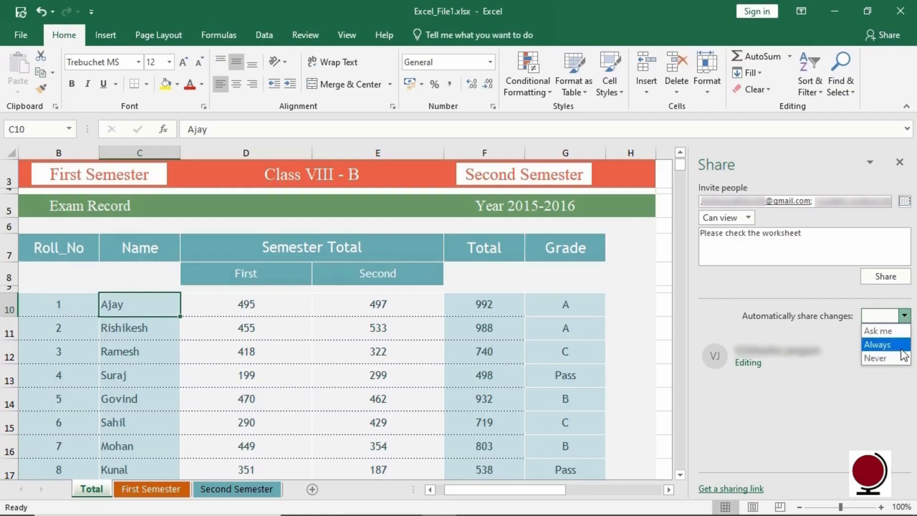
click(881, 345)
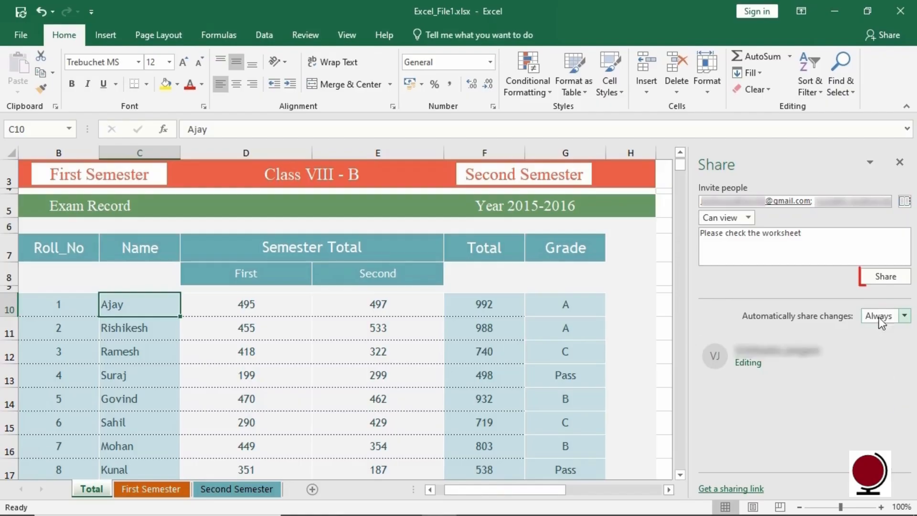
click(888, 277)
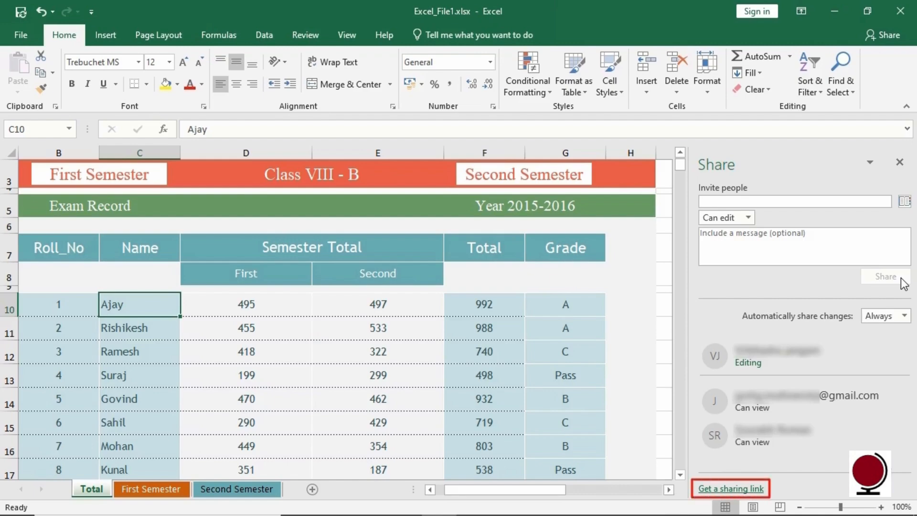
Create and copy a view-only link to the workbook, then close the Share pane.
click(760, 489)
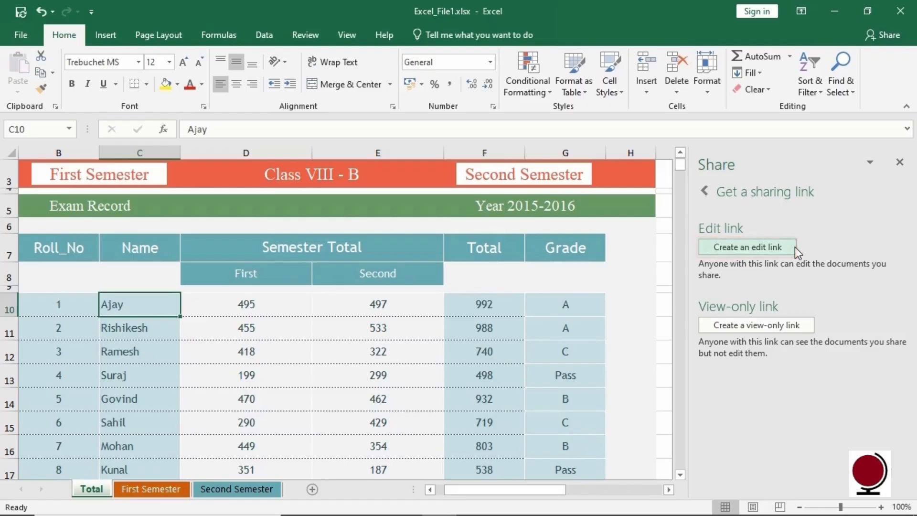
click(805, 335)
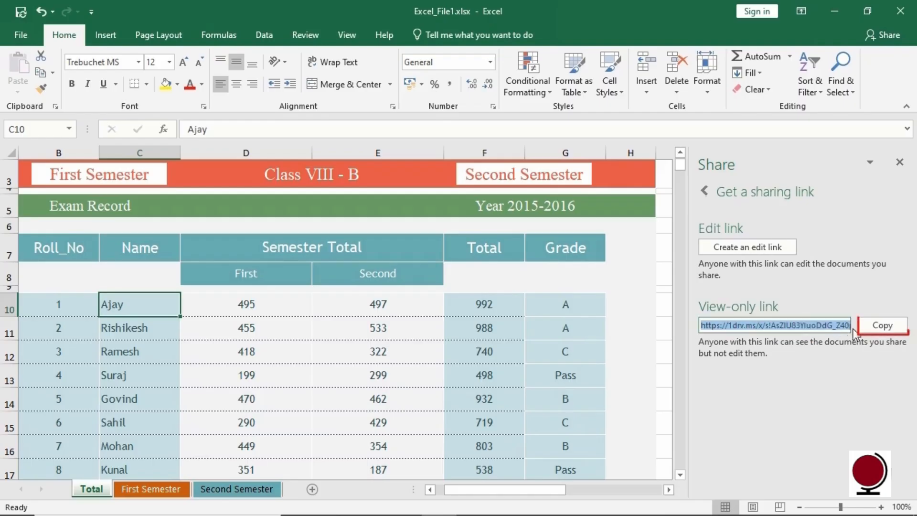
click(895, 327)
click(899, 161)
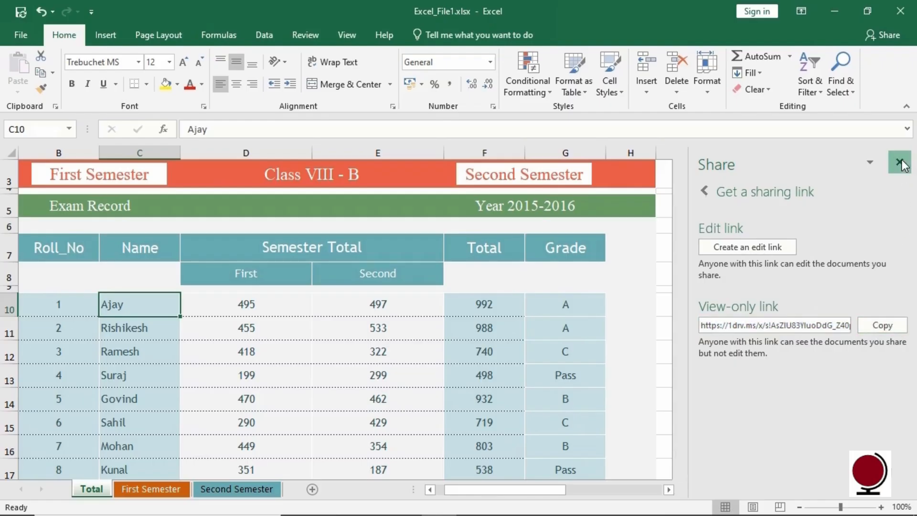